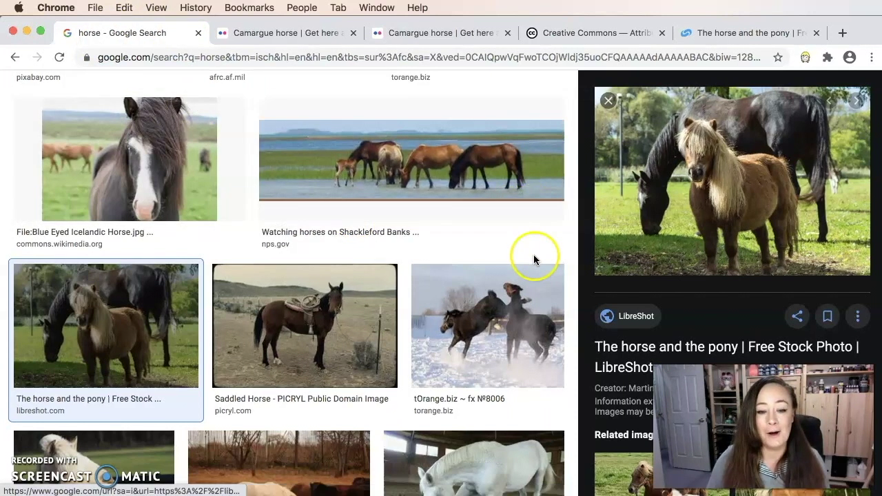
Step: Open the LibreShot source page of the horse and pony photo and check its licence and attribution terms
click(636, 347)
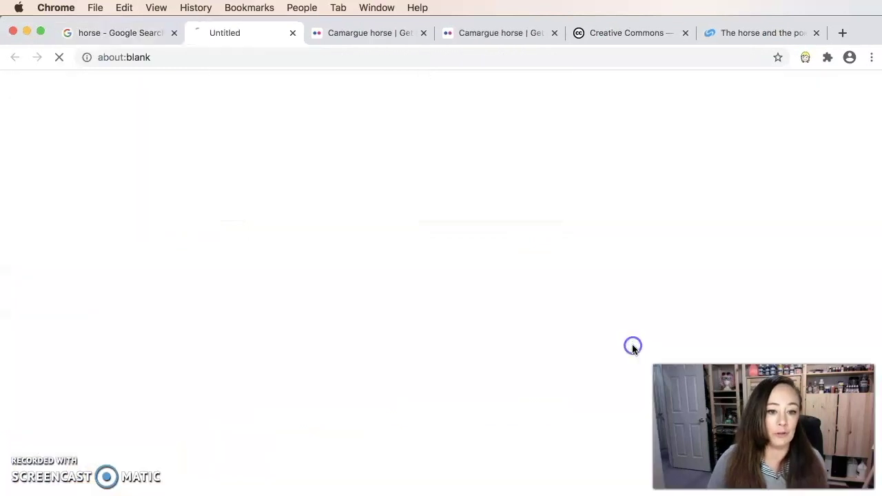
scroll(554, 305, down, 2)
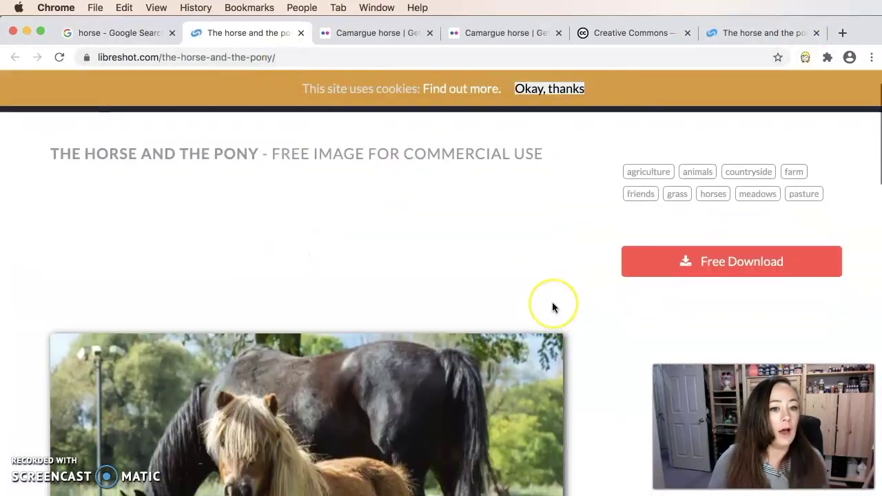
scroll(553, 308, up, 2)
scroll(554, 308, down, 2)
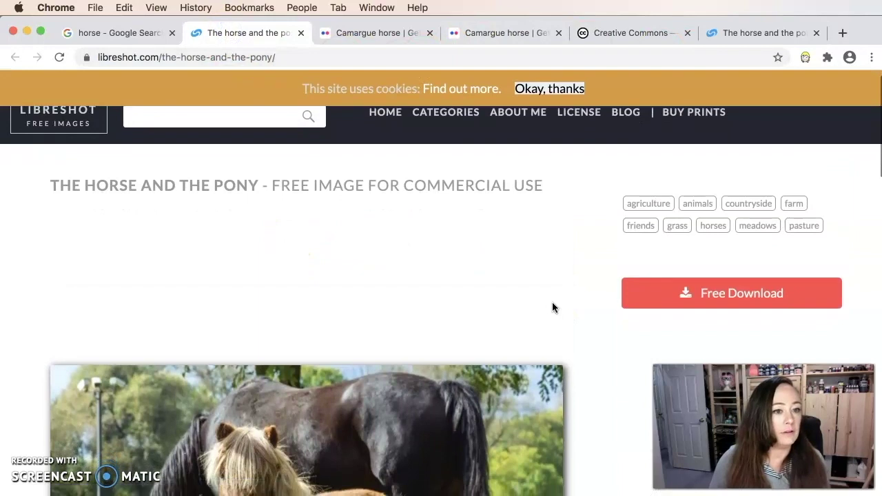
click(213, 138)
drag(271, 169, 541, 177)
scroll(567, 282, down, 7)
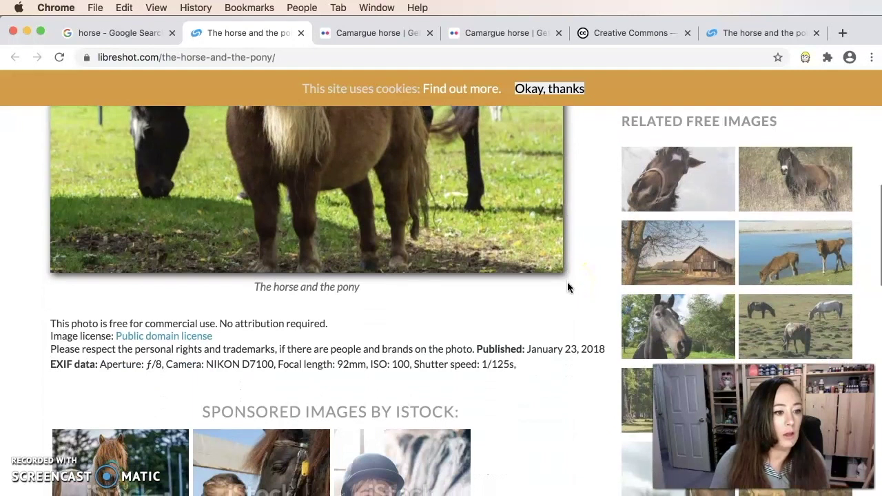
drag(47, 323, 204, 323)
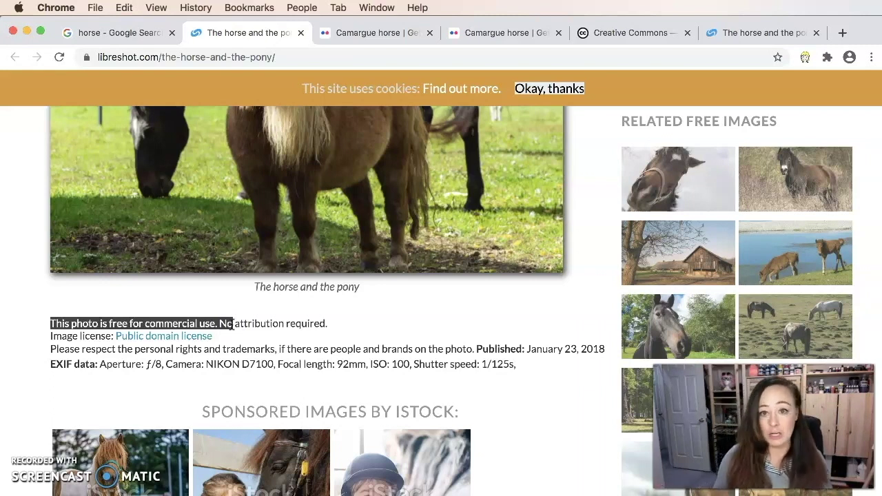
click(232, 327)
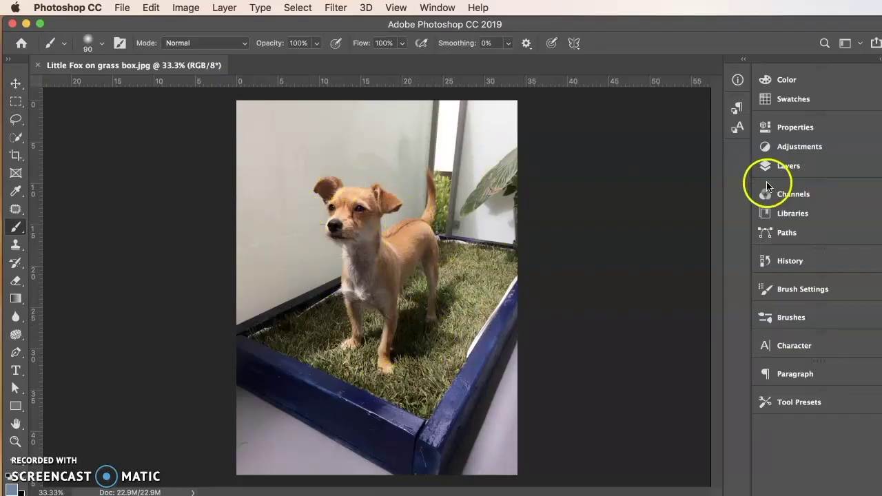
Step: In Photoshop, duplicate the Background layer of the dog photo
click(804, 168)
click(676, 213)
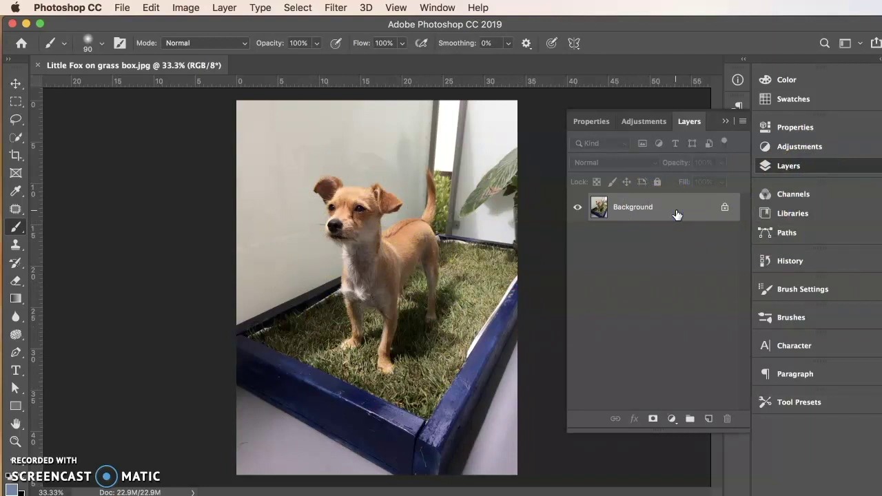
key(super+j)
drag(675, 213, 623, 237)
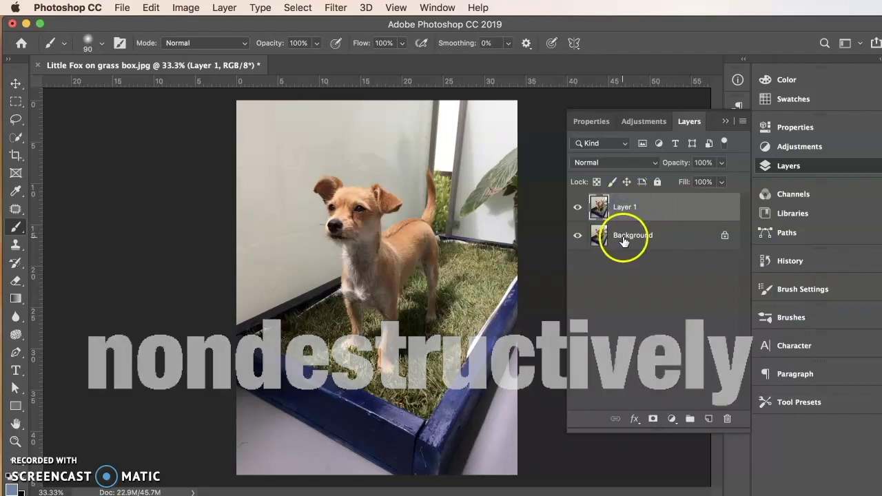
Step: Rename the Background layer to Little Fox Original and its duplicate to Little Fox Edited
double_click(623, 238)
text(Little Fo)
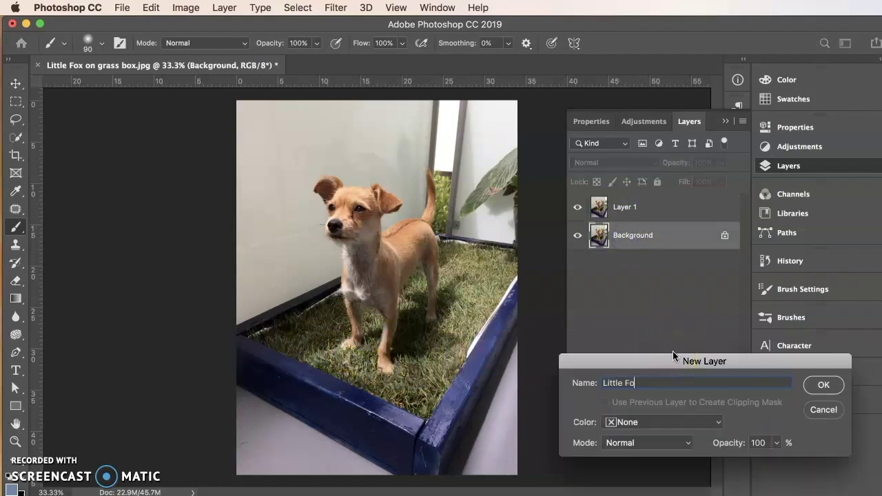
text(x Original)
click(823, 385)
double_click(627, 206)
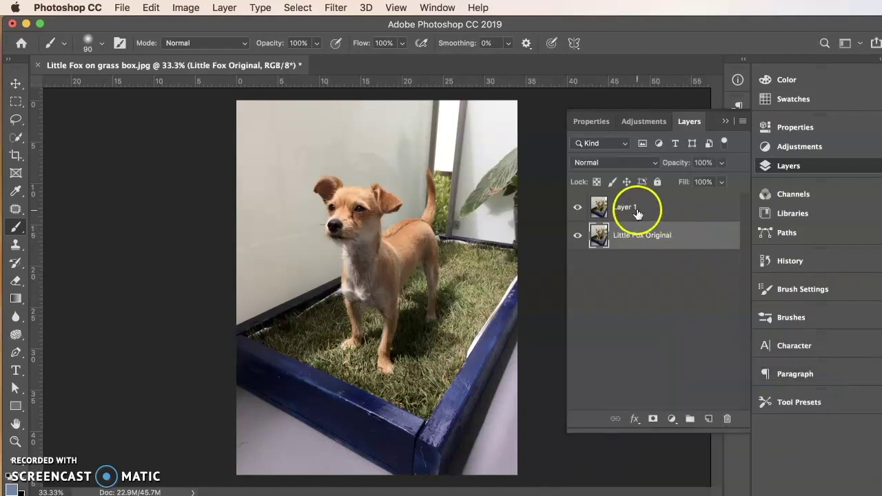
text(Little Foc Edited)
key(Return)
click(725, 121)
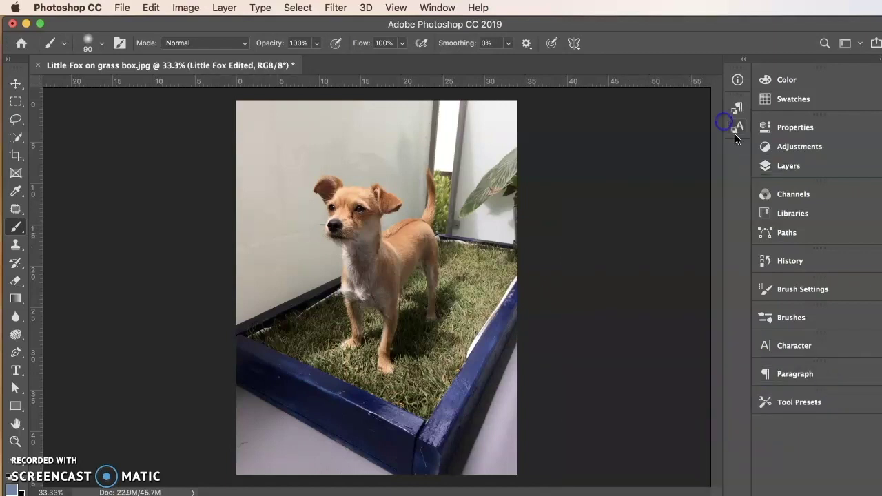
Step: Place the downloaded horse and pony image as a new layer over the dog photo
drag(558, 24, 545, 6)
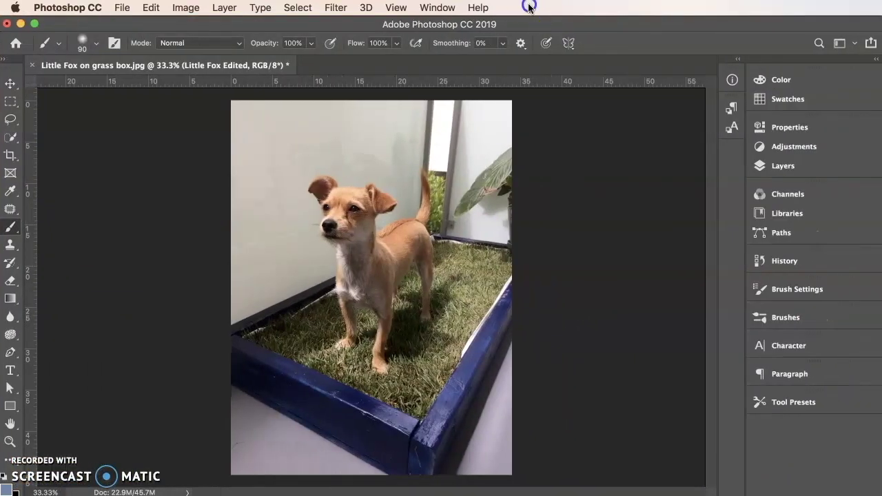
drag(626, 456, 528, 398)
drag(409, 360, 403, 286)
mouse_move(462, 335)
mouse_down()
mouse_move(489, 327)
mouse_move(587, 407)
mouse_move(442, 335)
mouse_move(557, 404)
mouse_move(466, 399)
mouse_move(405, 351)
mouse_move(421, 374)
mouse_move(533, 390)
mouse_move(628, 432)
mouse_move(404, 335)
mouse_move(390, 253)
mouse_move(391, 289)
mouse_up()
Step: Select the whole pony in the placed image with the Quick Selection tool, from head and mane to body and legs
click(10, 138)
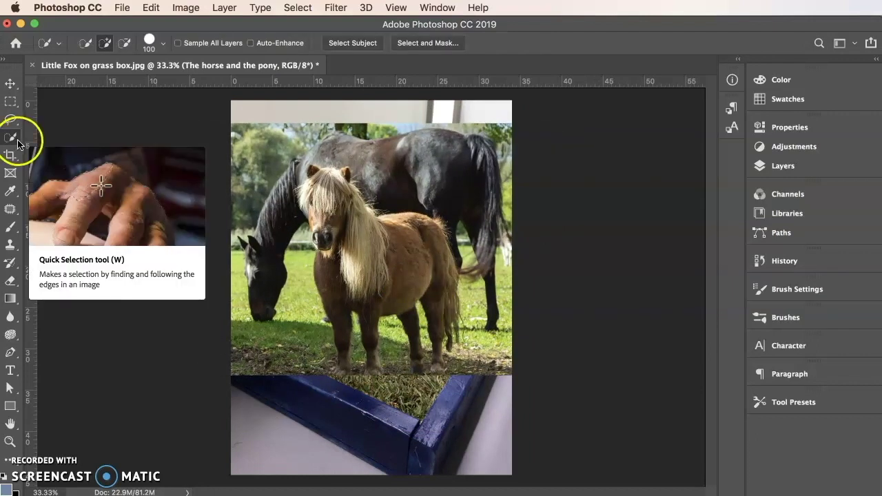
right_click(10, 138)
click(41, 136)
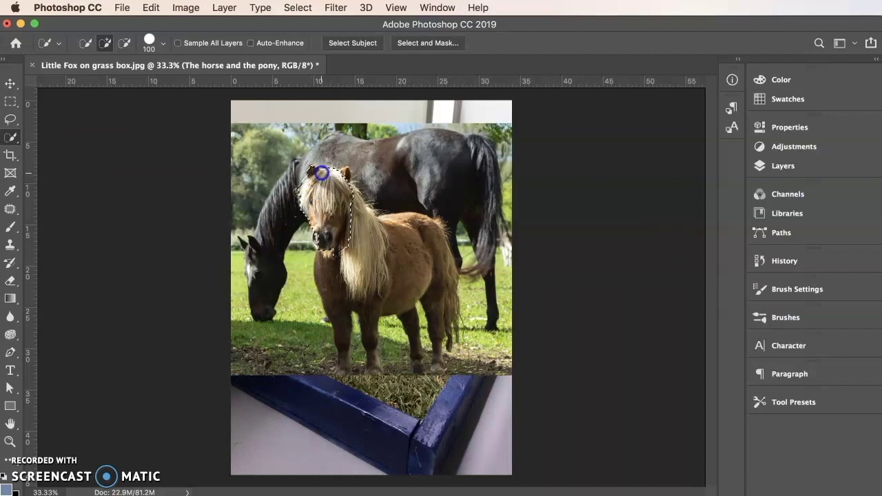
mouse_move(357, 207)
mouse_down()
mouse_move(377, 227)
mouse_move(413, 238)
mouse_up()
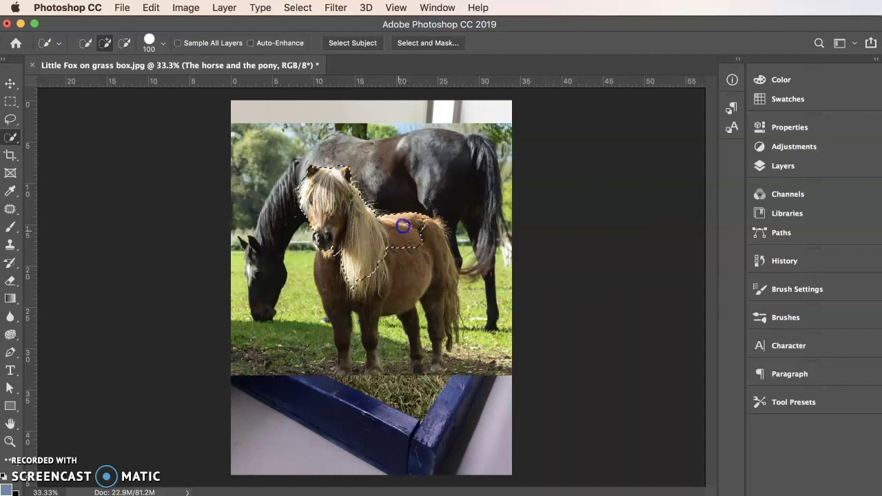
mouse_move(441, 269)
mouse_down()
mouse_move(443, 299)
mouse_move(420, 266)
mouse_move(407, 313)
mouse_move(395, 295)
mouse_move(366, 322)
mouse_move(334, 277)
mouse_up()
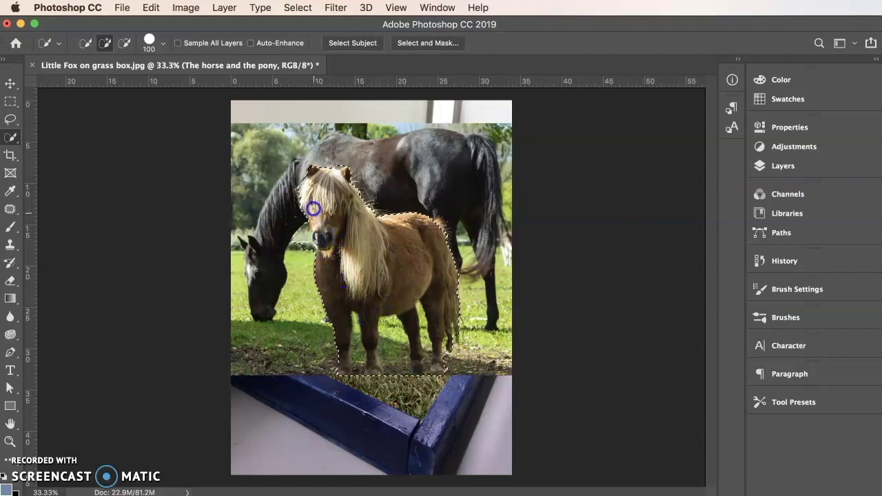
drag(313, 169, 344, 177)
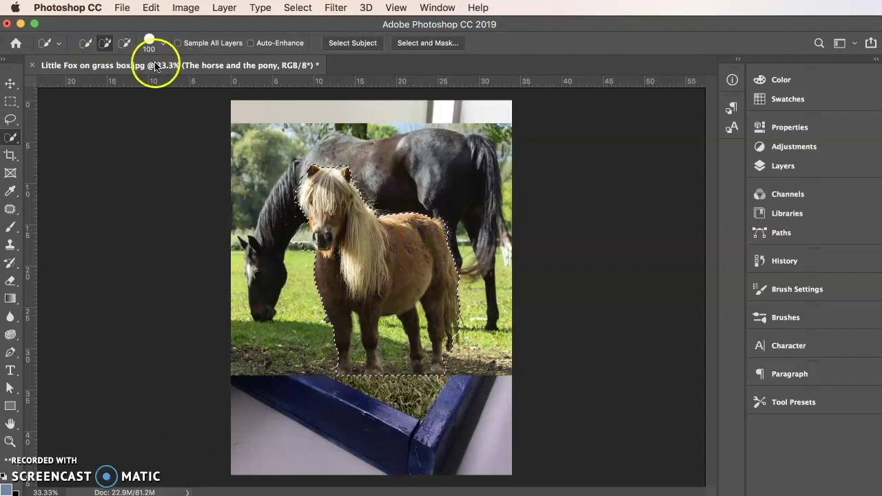
Step: Subtract the grass and ground between the pony's front and hind legs from the selection
click(125, 43)
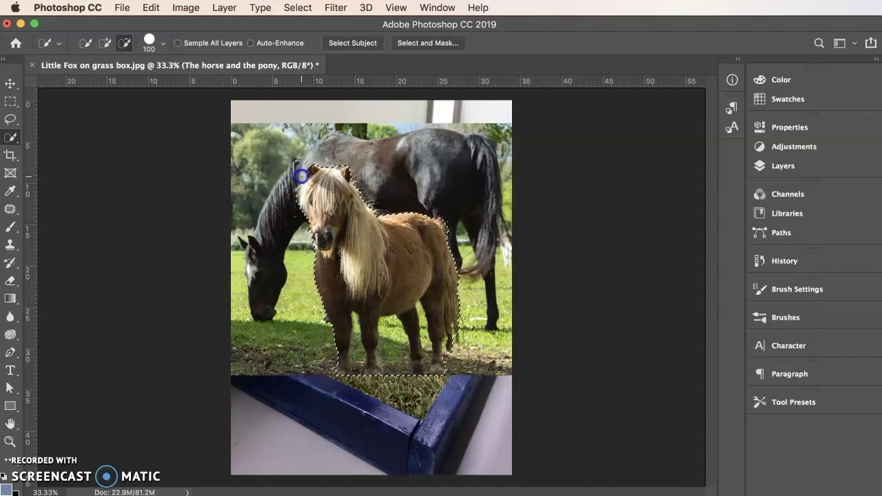
click(394, 338)
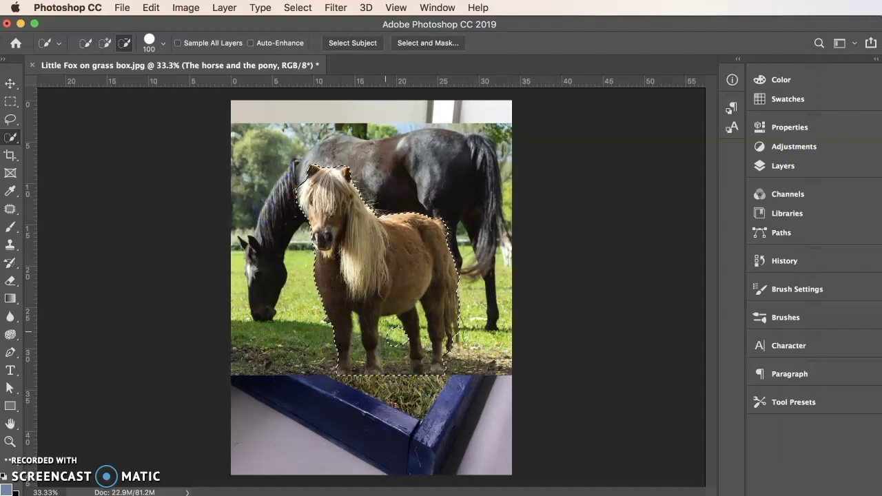
click(406, 375)
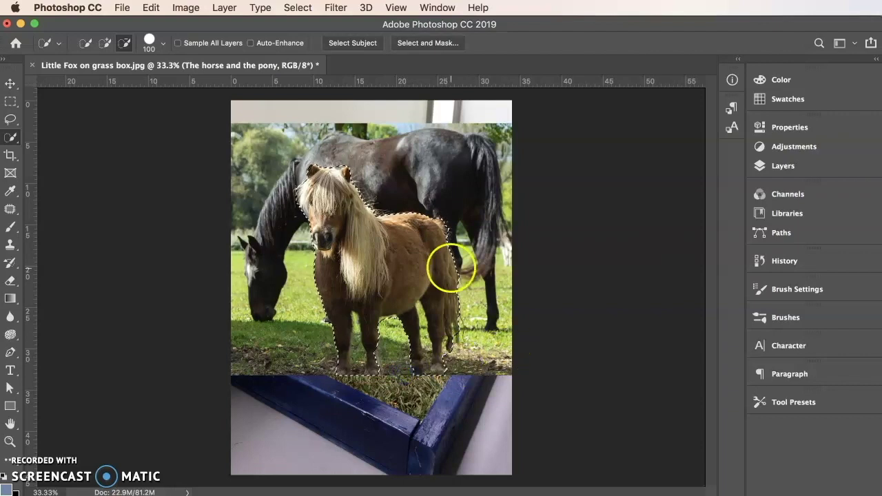
Step: Add a layer mask to the horse and pony layer from the selection and move the cut-out pony slightly right
click(783, 166)
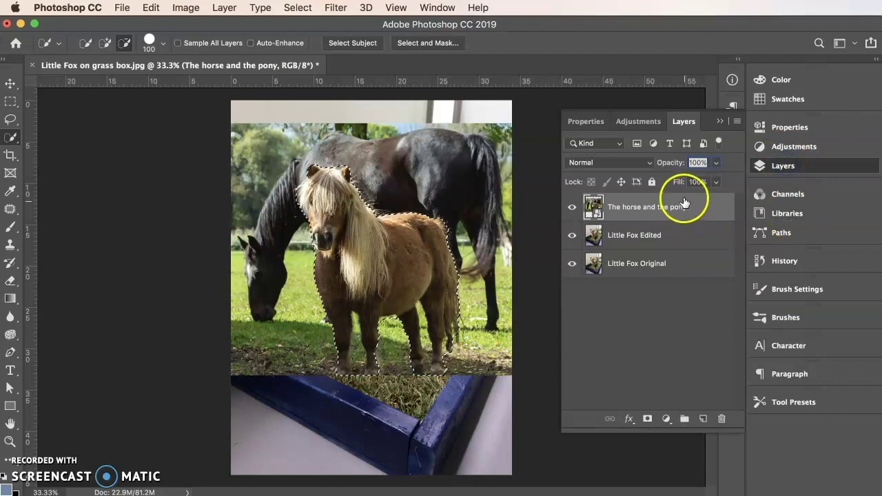
click(648, 420)
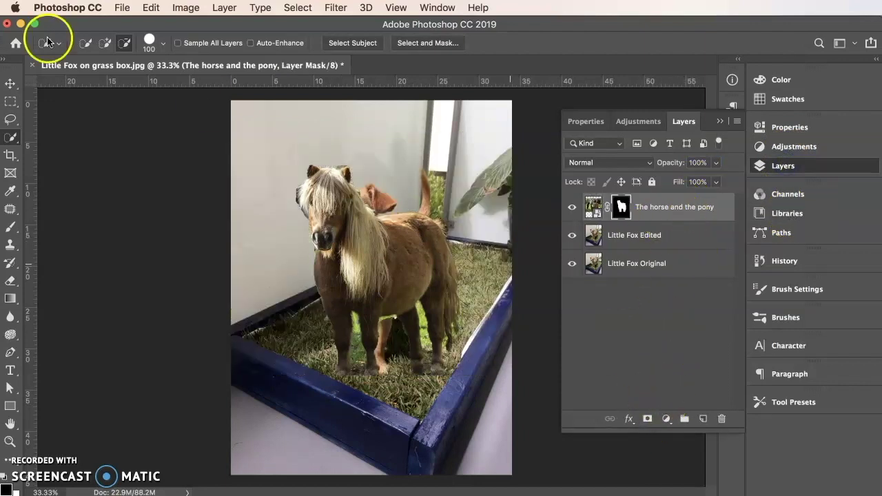
click(9, 85)
click(720, 121)
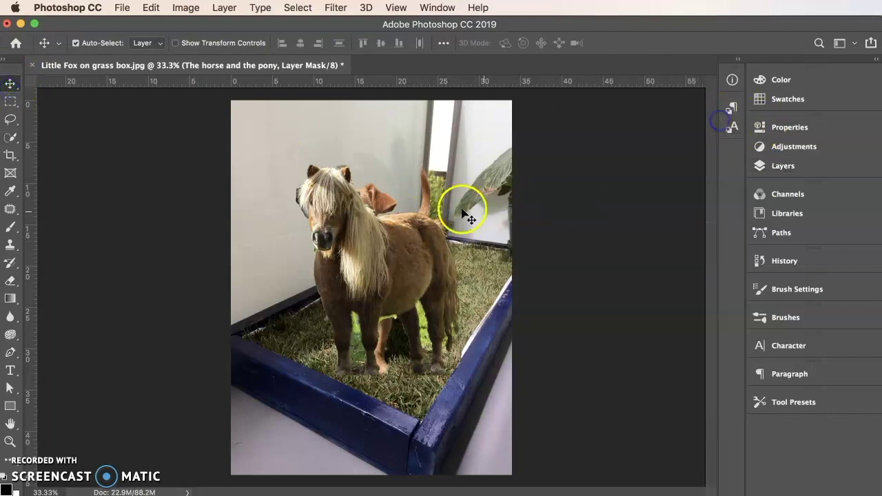
drag(447, 240, 403, 254)
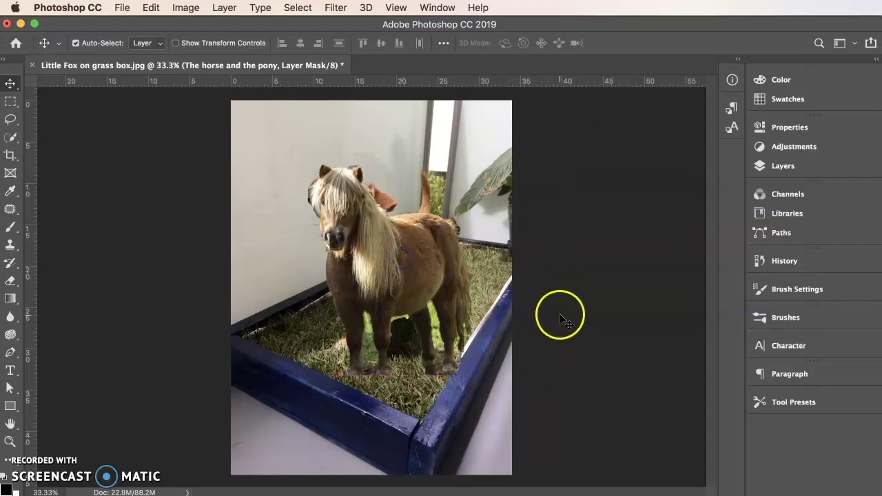
Step: Hide the horse and pony layer and make Little Fox Edited the active layer
click(806, 165)
click(572, 207)
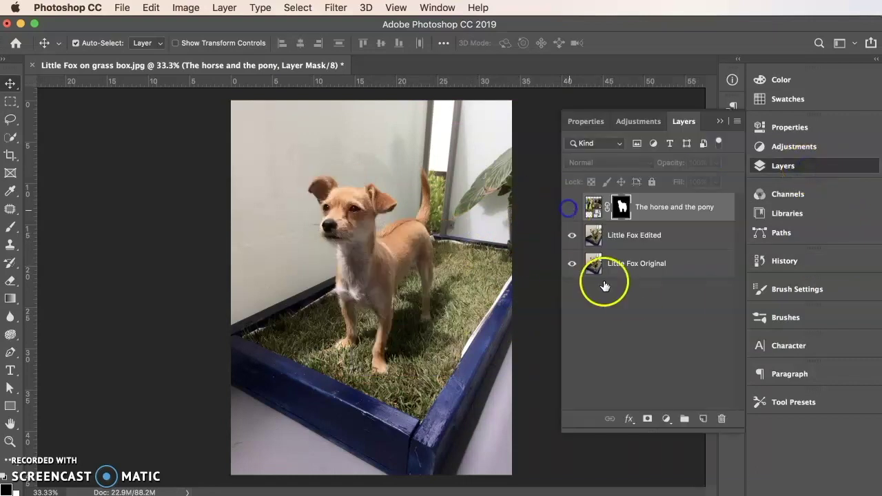
click(679, 234)
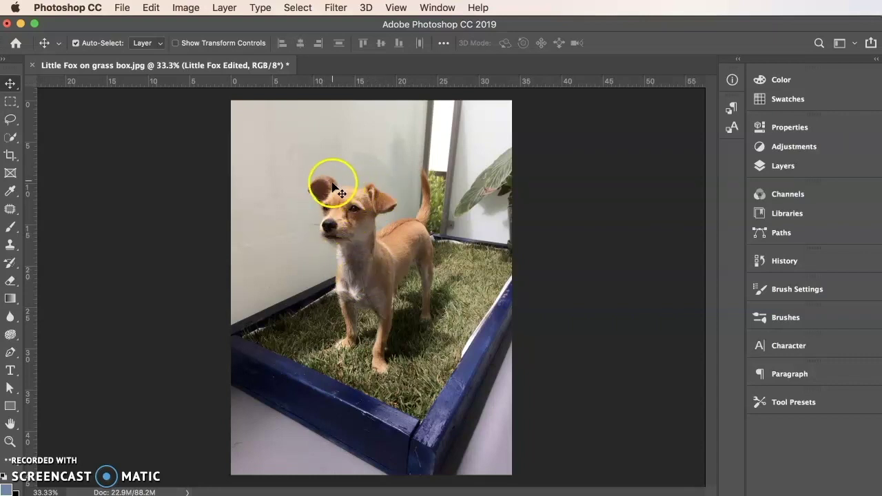
Step: Select the dog's head and ears with the Quick Selection tool in add-to-selection mode
click(10, 139)
click(69, 136)
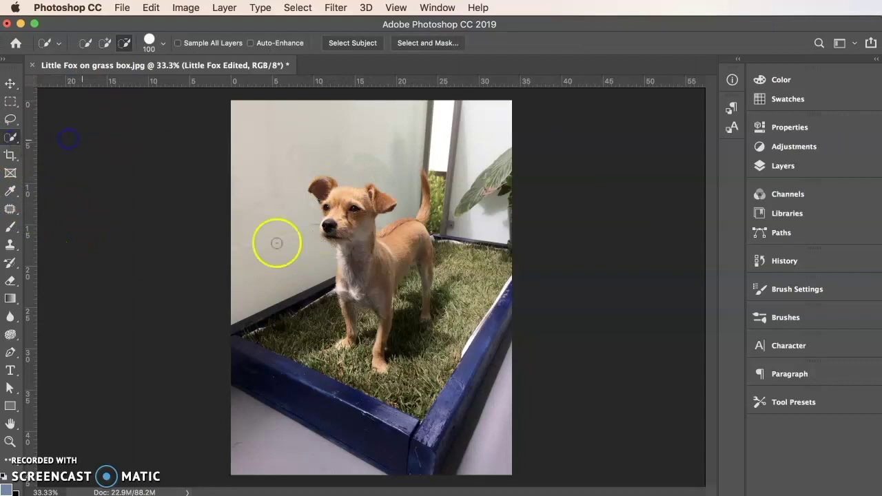
click(105, 42)
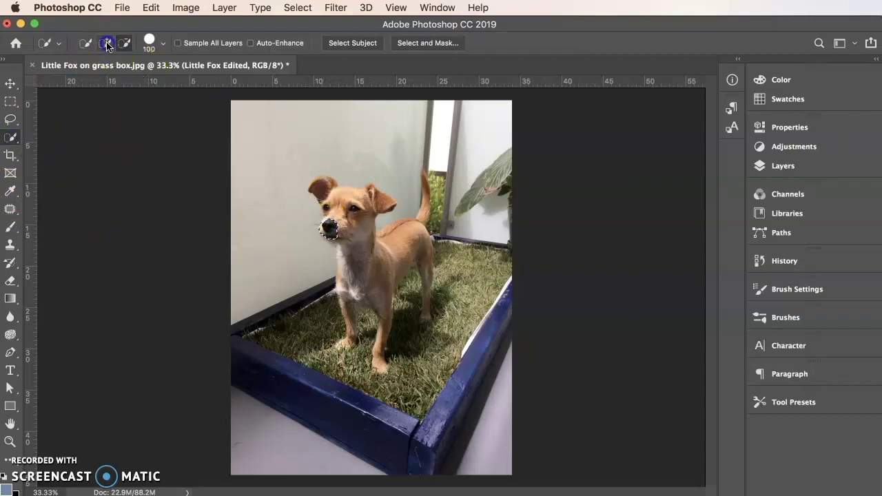
drag(329, 228, 332, 205)
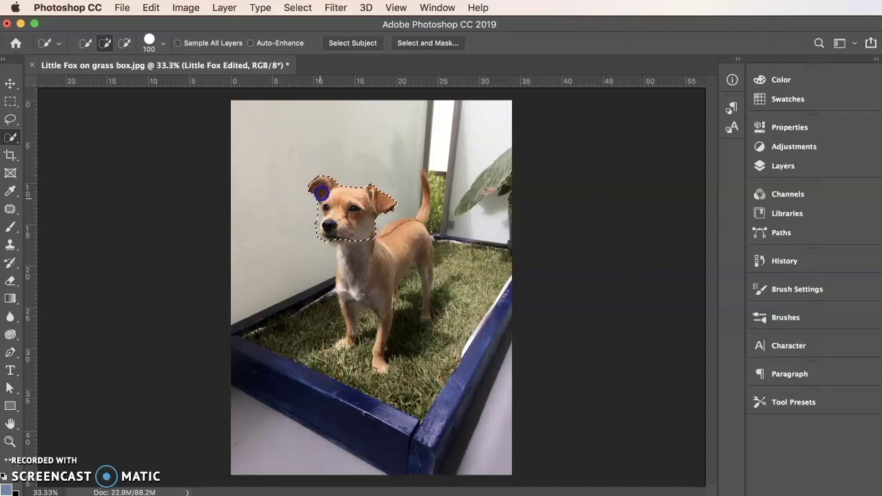
click(330, 230)
Step: Switch to Chrome and look through the beginner courses on Adobe's Photoshop tutorials page, including compositing and object removal
key(super+Tab)
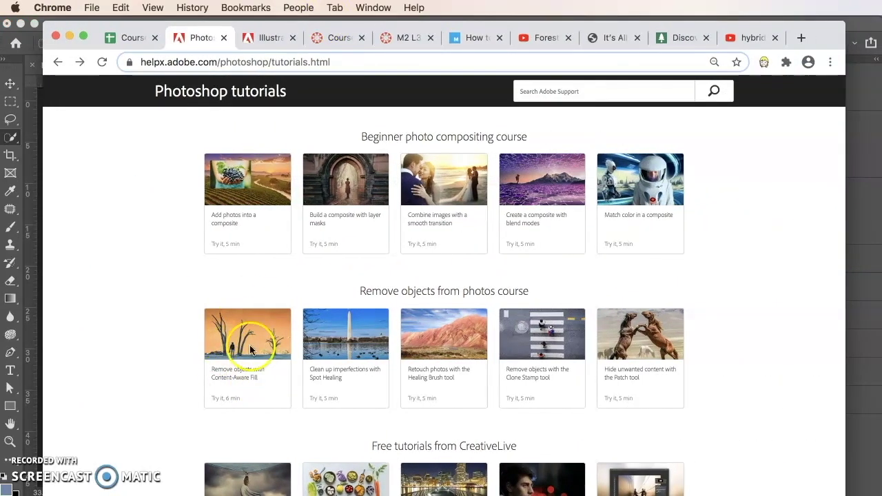
scroll(292, 298, up, 1)
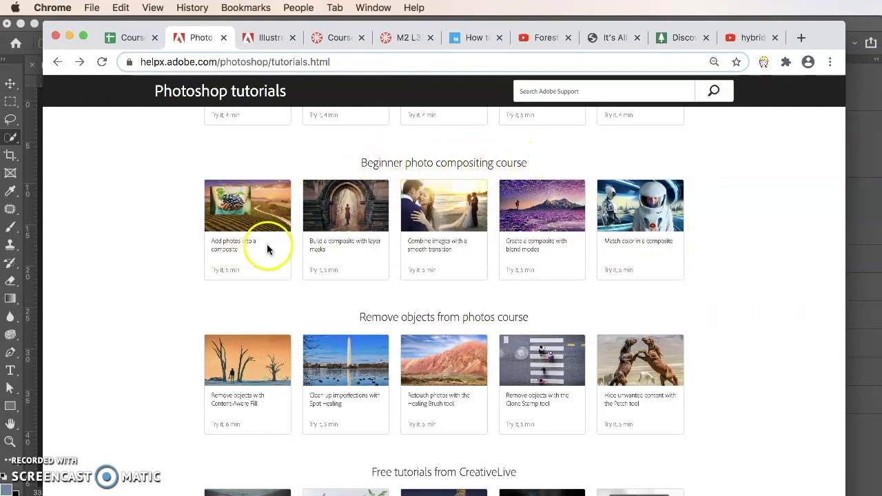
scroll(266, 228, up, 15)
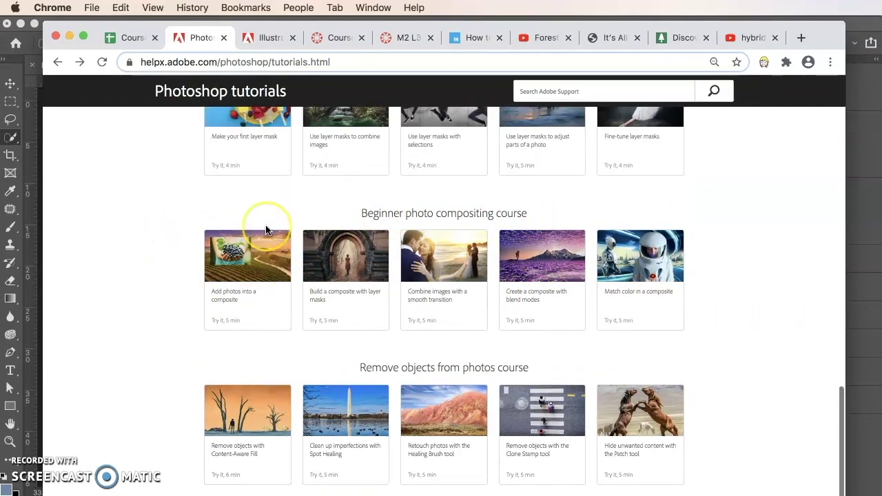
scroll(266, 229, down, 15)
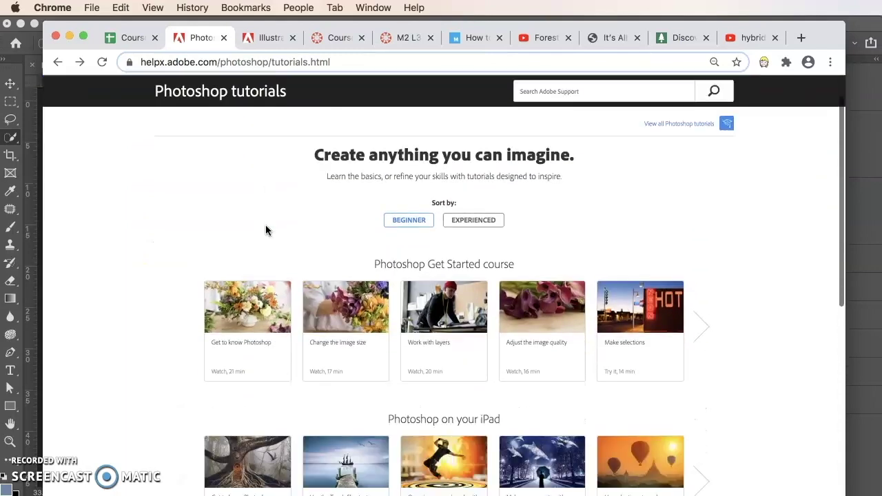
scroll(268, 229, down, 3)
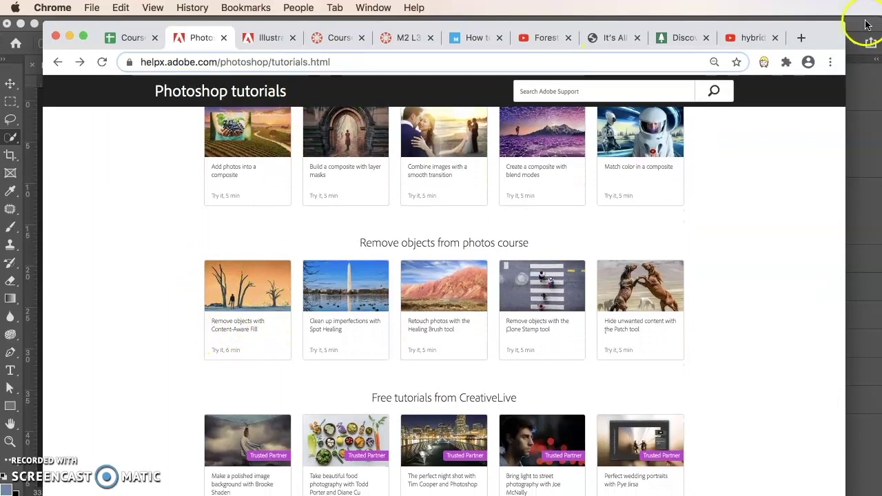
key(super+m)
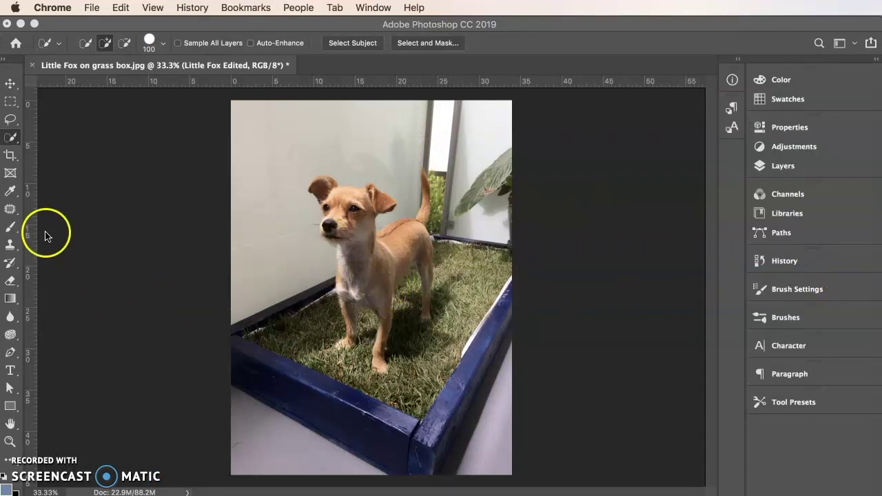
Step: Switch back to Photoshop, open Content-Aware Fill for the selected dog's head, and expand the selection by 10 px
click(541, 27)
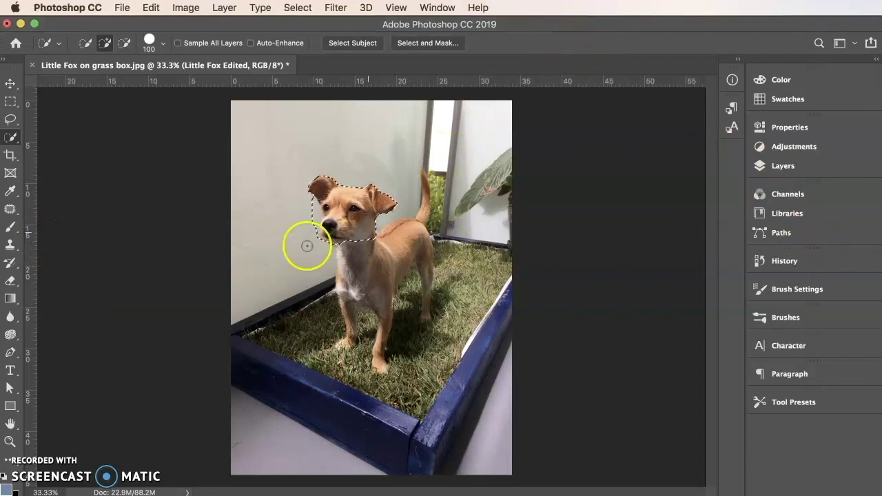
click(803, 165)
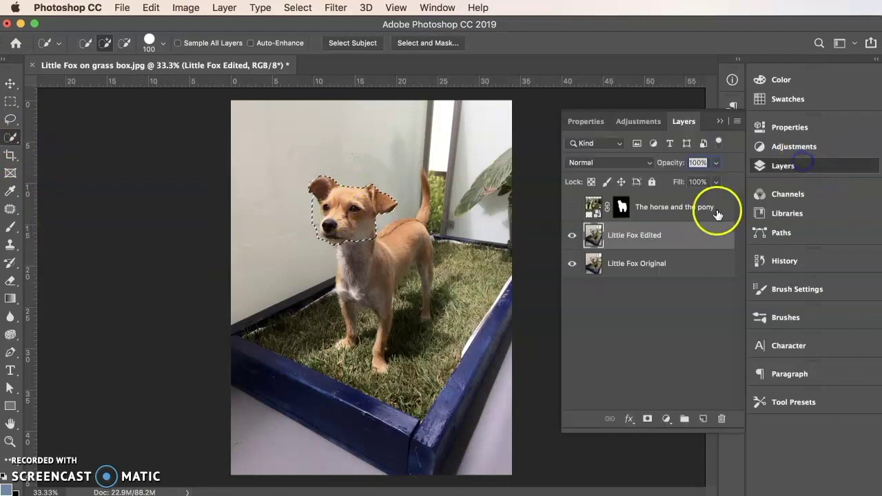
click(815, 170)
click(151, 8)
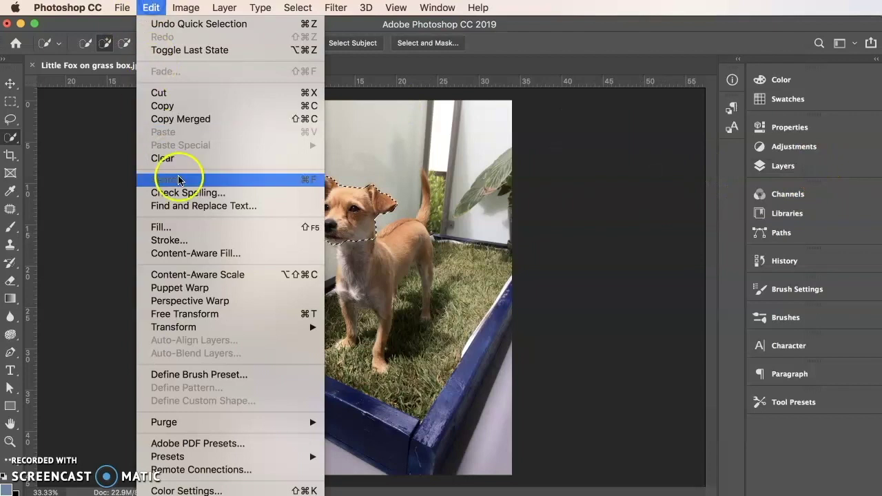
click(207, 254)
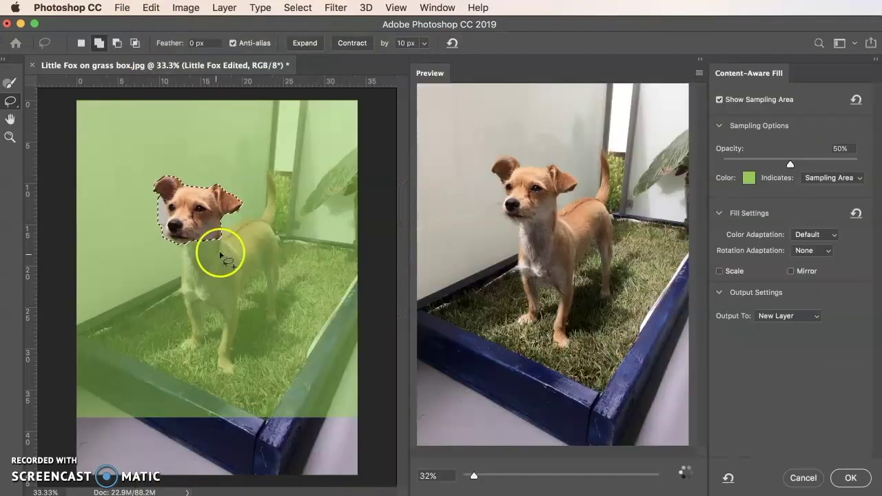
key(super+minus)
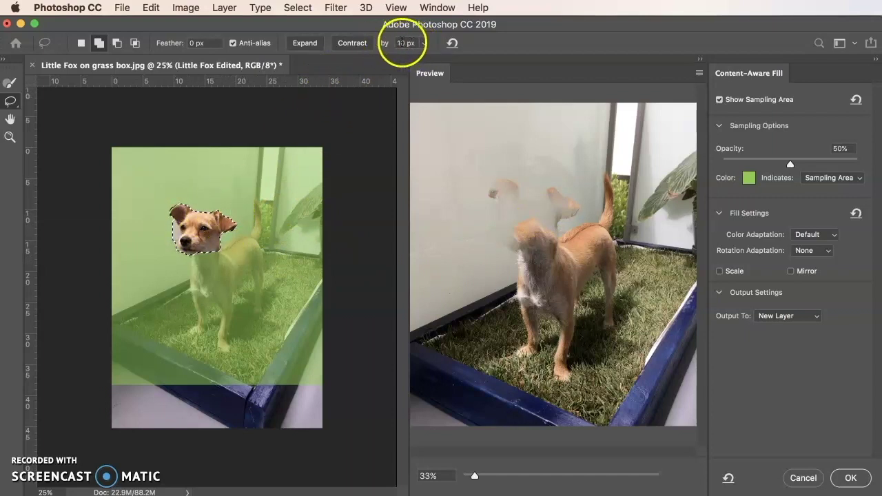
click(305, 43)
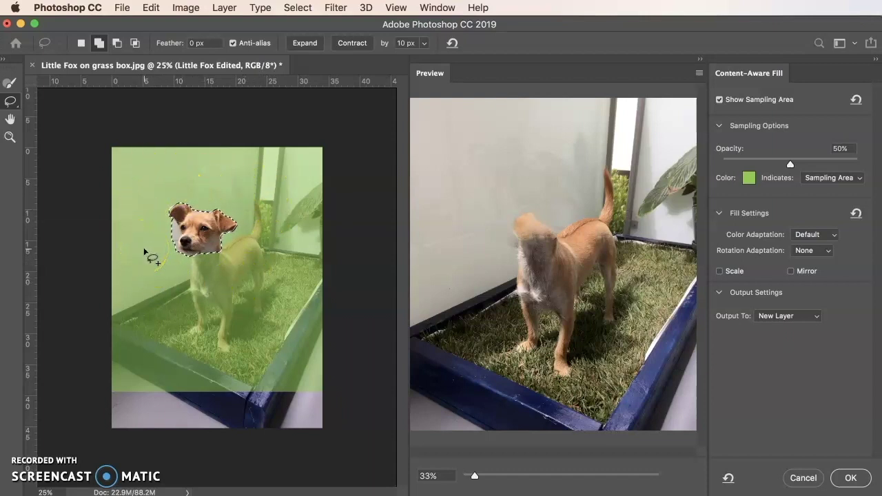
Step: Remove the grass, planter box, dog's body and the background beside the pale wall from the fill's sampling area with the size 260 Sampling Brush
key(b)
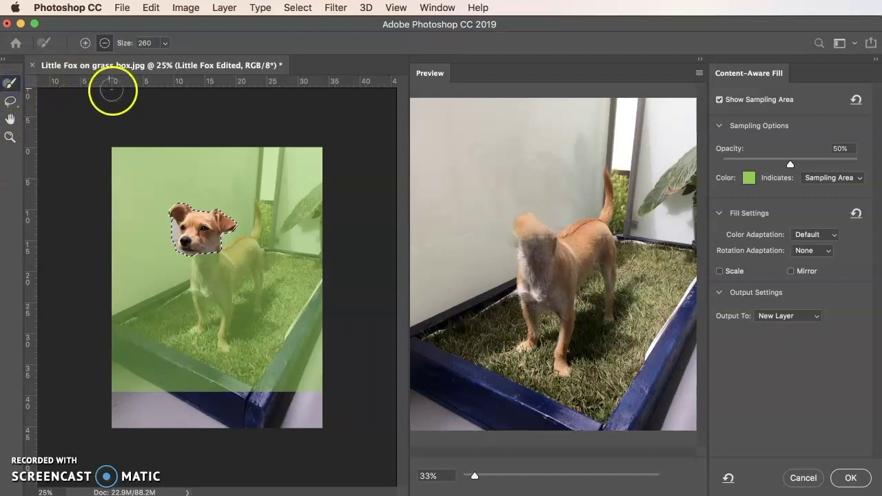
mouse_move(136, 320)
mouse_down()
mouse_move(197, 283)
mouse_move(109, 348)
mouse_move(232, 351)
mouse_move(120, 401)
mouse_move(299, 398)
mouse_move(385, 370)
mouse_move(226, 377)
mouse_move(243, 381)
mouse_move(223, 325)
mouse_move(197, 318)
mouse_move(203, 295)
mouse_move(278, 292)
mouse_move(231, 295)
mouse_move(304, 250)
mouse_move(280, 341)
mouse_up()
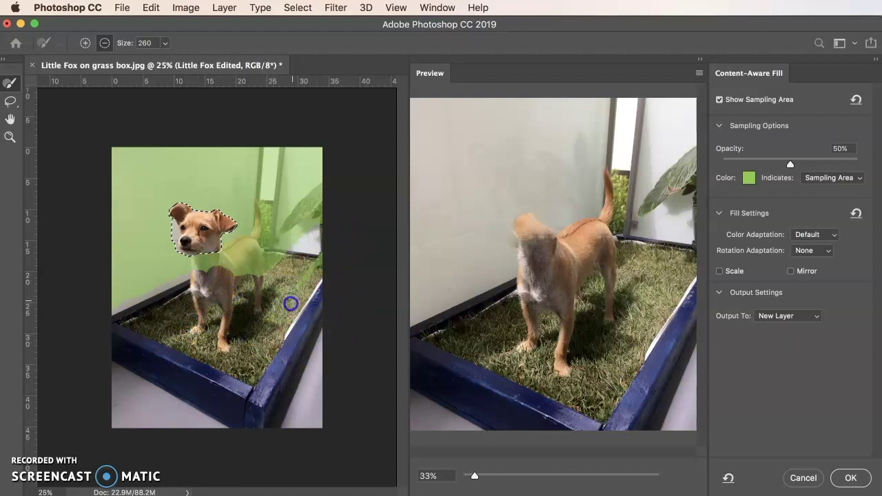
mouse_move(265, 224)
mouse_down()
mouse_move(248, 203)
mouse_move(264, 217)
mouse_move(256, 234)
mouse_move(267, 230)
mouse_move(257, 201)
mouse_move(252, 232)
mouse_up()
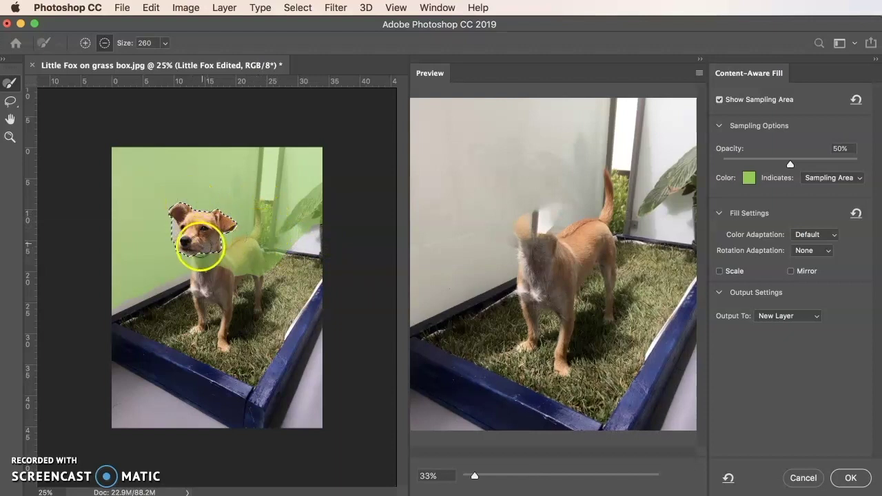
mouse_move(262, 144)
mouse_down()
mouse_move(257, 292)
mouse_move(270, 282)
mouse_move(287, 133)
mouse_move(271, 290)
mouse_move(313, 138)
mouse_move(301, 184)
mouse_move(324, 159)
mouse_up()
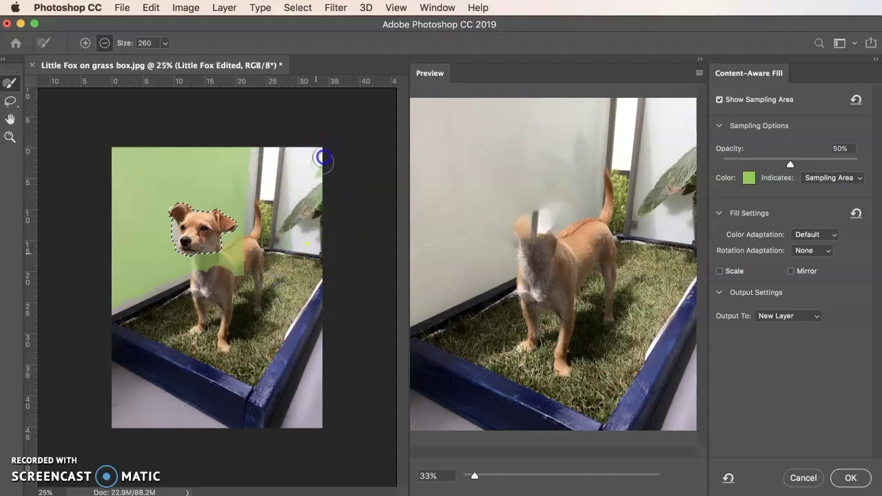
drag(259, 266, 242, 245)
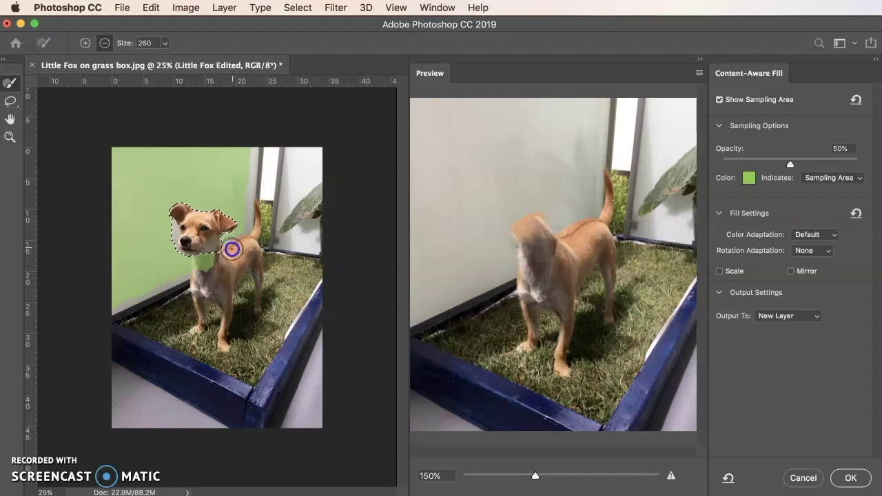
click(268, 355)
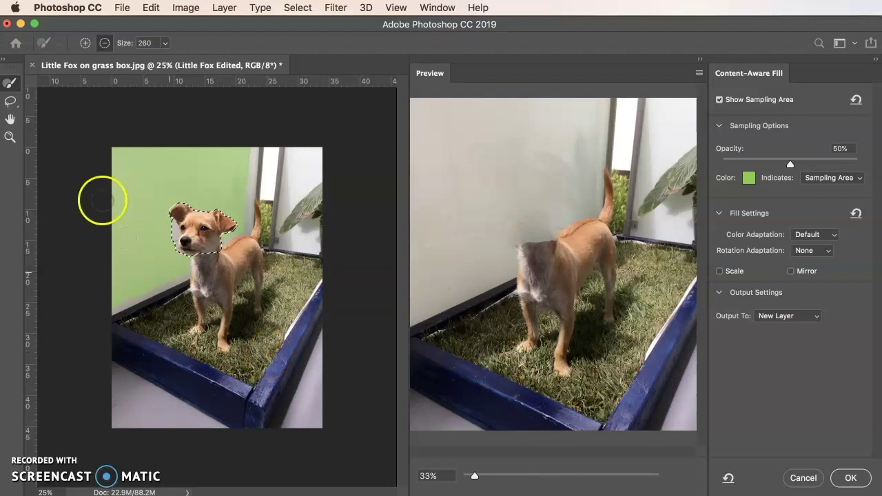
Step: Add the dog's upper neck to the sampling area and extend the fill selection around the muzzle and ears with the Lasso
click(85, 43)
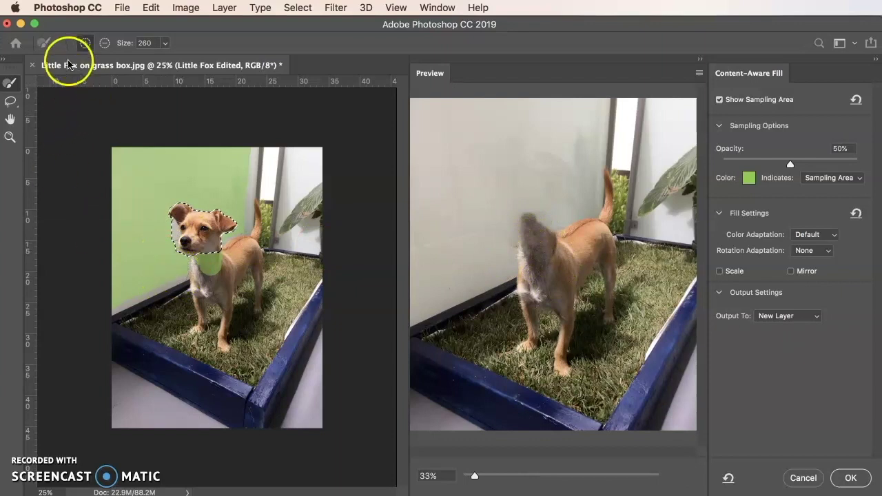
click(9, 100)
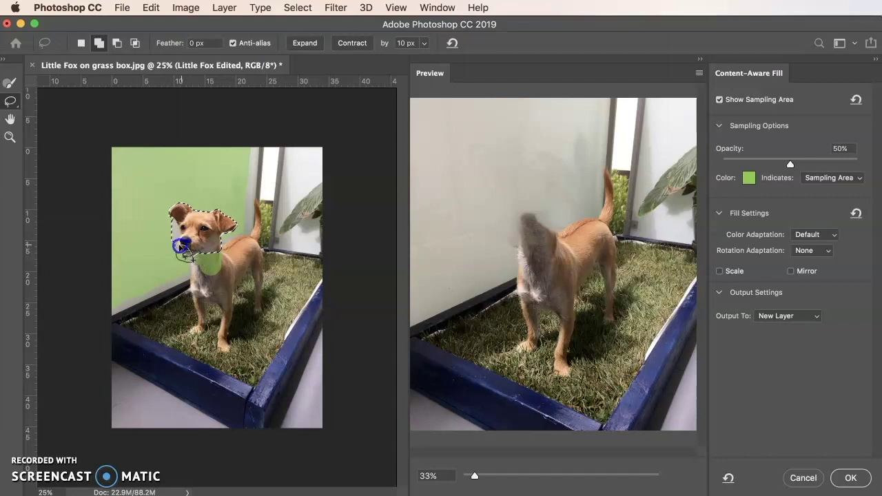
click(210, 261)
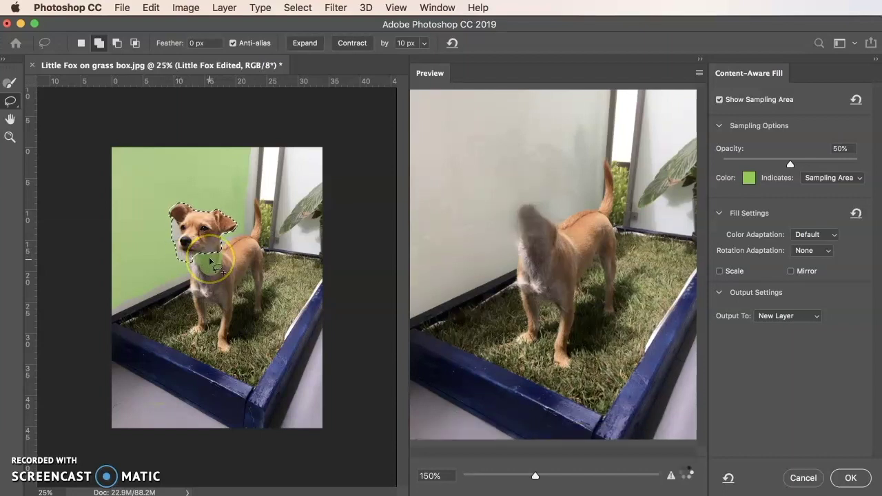
click(286, 370)
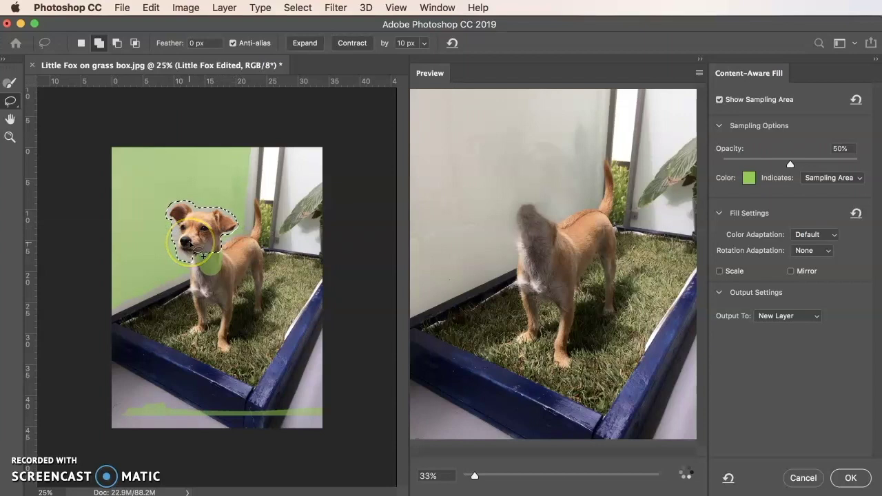
click(215, 245)
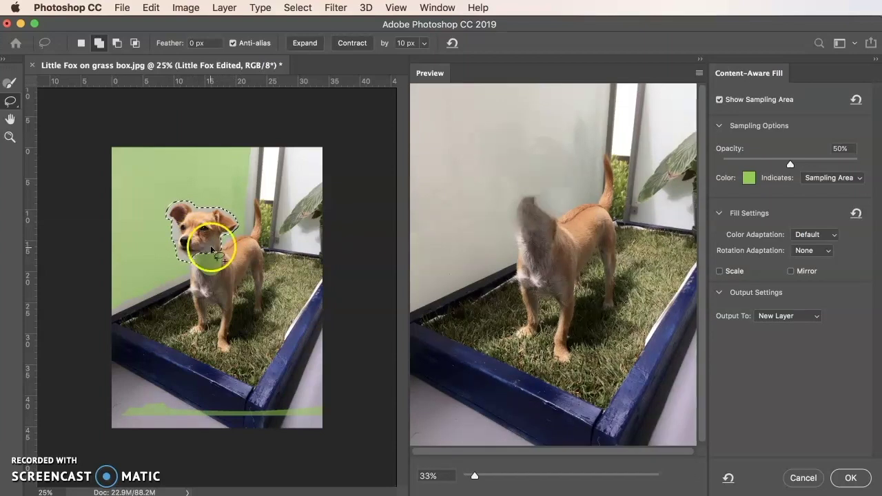
Step: Apply the Content-Aware Fill to a new layer and deselect the head area
click(851, 479)
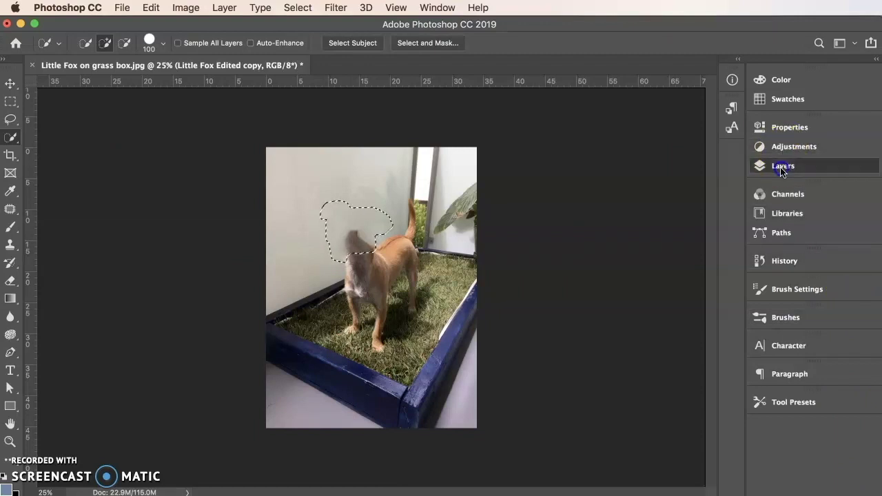
click(780, 166)
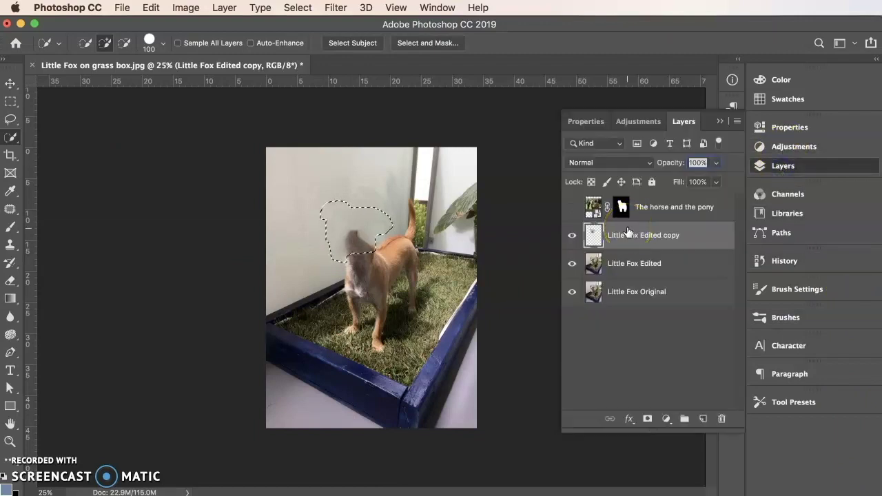
key(super+d)
Step: Make The horse and the pony layer visible over the headless dog, comparing the image with and without it
drag(629, 233, 570, 212)
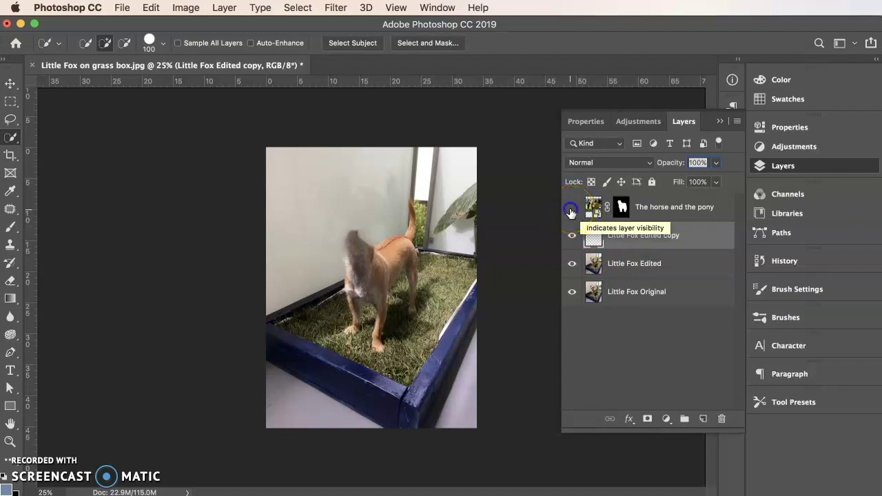
click(571, 208)
click(571, 208)
click(571, 209)
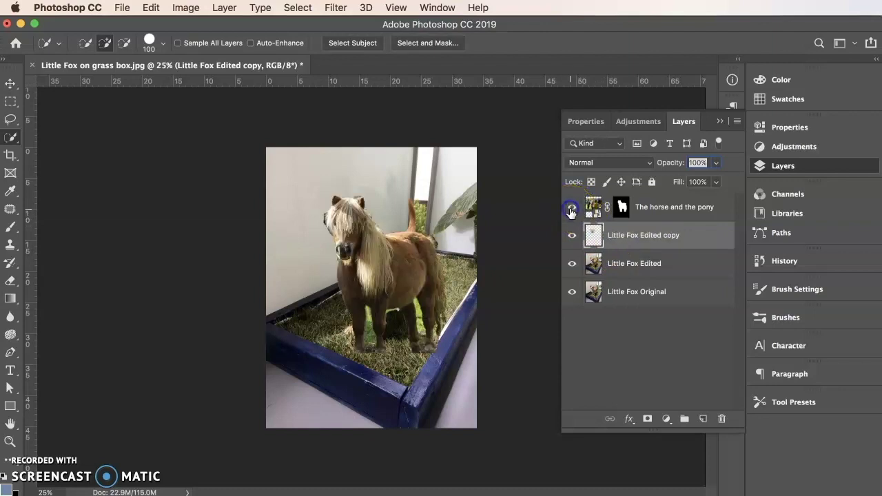
click(572, 209)
click(571, 208)
Step: Paint black on the pony's layer mask with a soft brush, up to size 400, to hide its legs and hindquarters
click(623, 206)
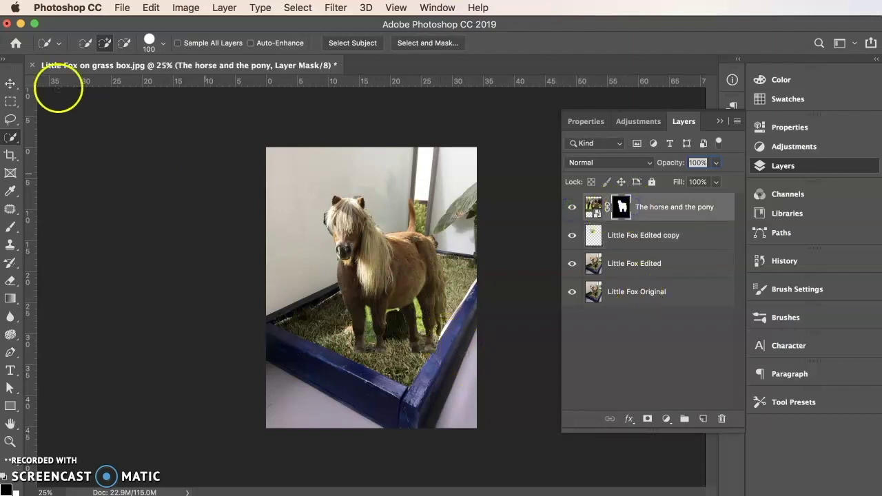
click(11, 229)
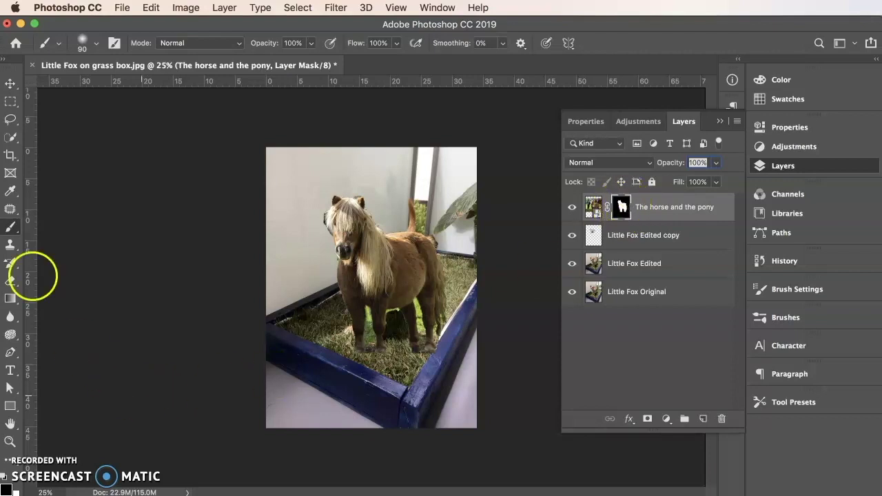
click(5, 475)
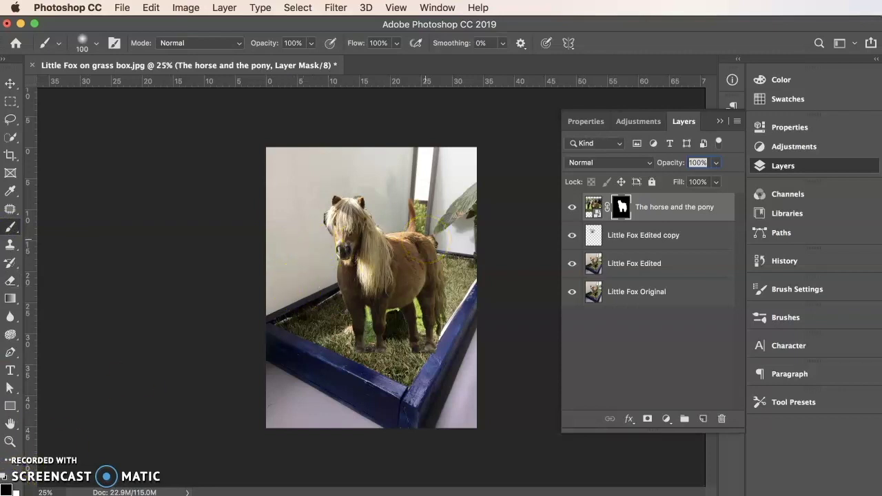
mouse_move(426, 239)
mouse_down()
mouse_move(438, 320)
mouse_move(422, 345)
mouse_move(435, 326)
mouse_move(417, 323)
mouse_move(431, 300)
mouse_move(402, 323)
mouse_move(372, 327)
mouse_move(375, 348)
mouse_move(396, 362)
mouse_move(361, 342)
mouse_up()
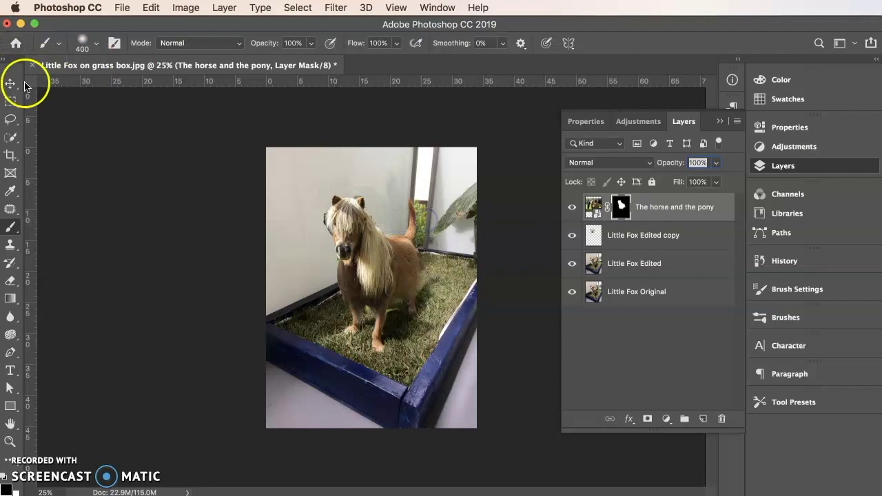
Step: Target the image of The horse and the pony layer and move the pony right over the dog's body
click(10, 84)
drag(363, 266, 353, 211)
click(599, 210)
click(407, 279)
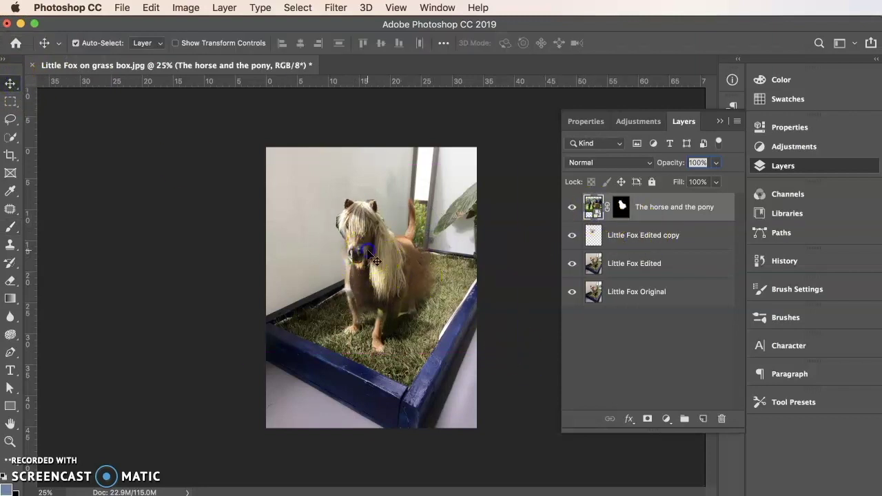
Step: Free-transform the pony down to 89.68% and reposition its head and torso over the dog's body
key(super+t)
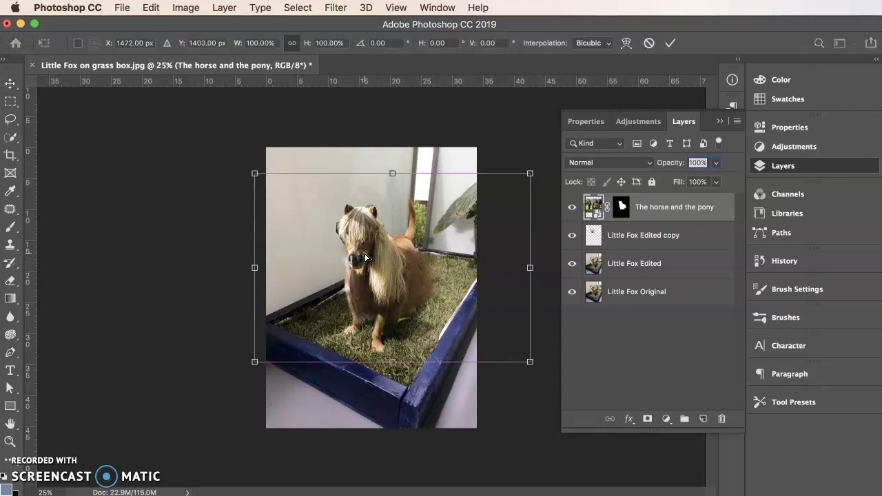
drag(529, 360, 504, 338)
drag(363, 264, 385, 276)
Step: Nudge the scaled pony left and up to X 1299.98 px, Y 1200.37 px, and commit the transform
key(Left)
key(Left)
key(Left)
key(Left)
key(Left)
key(Left)
key(Left)
key(Left)
key(Left)
key(Left)
key(Left)
key(Left)
key(Left)
key(Left)
key(Left)
key(Left)
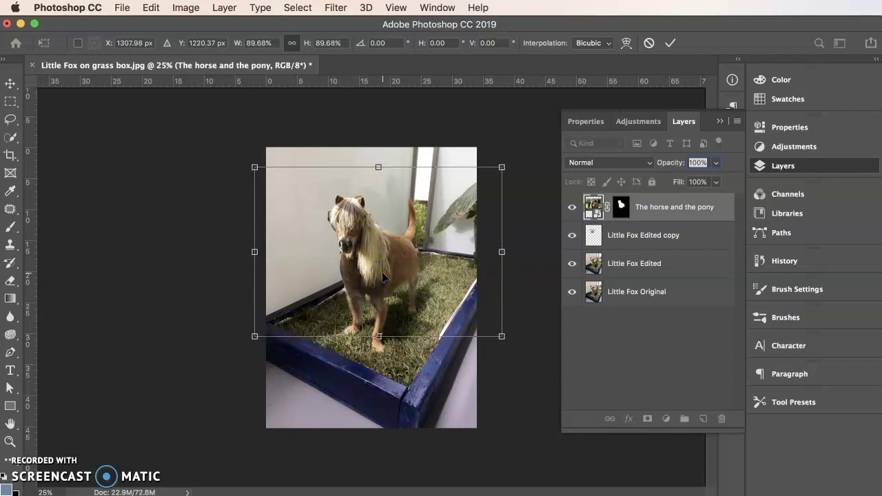
key(Up)
key(Up)
key(Up)
key(Up)
key(Up)
key(Up)
key(Up)
key(Up)
key(Up)
key(Up)
key(Up)
key(Up)
key(Up)
key(Up)
key(Up)
key(Up)
key(Left)
key(Left)
key(Left)
key(Left)
key(Left)
key(Left)
key(Left)
key(Left)
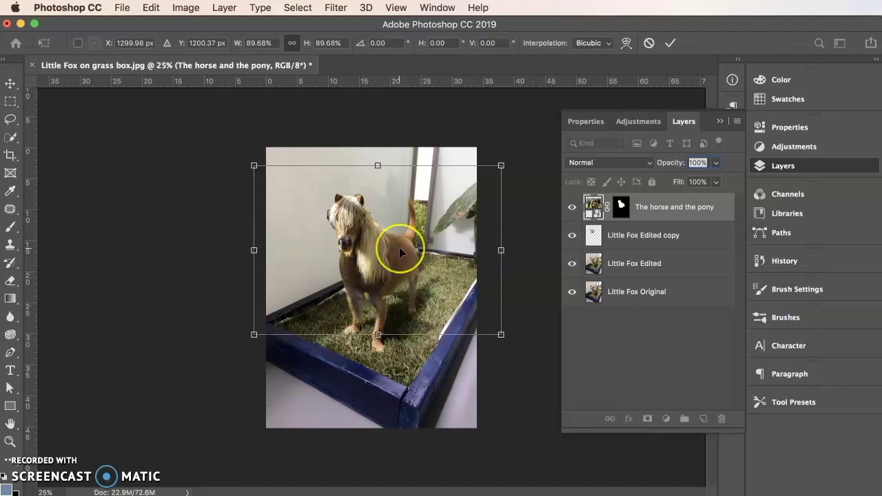
key(Return)
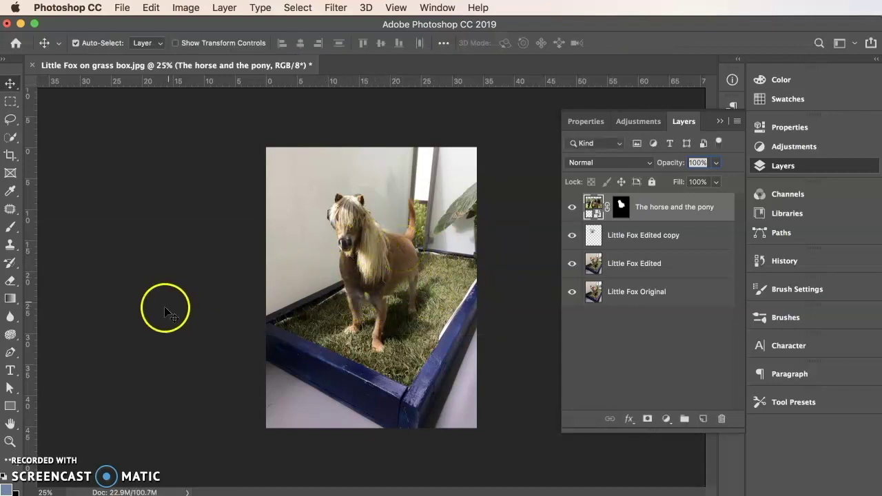
Step: On the layer mask of The horse and the pony, paint out the leftover patches around the front legs and belly with a size 150 brush
key(super+0)
key(super+plus)
key(super+plus)
key(super+plus)
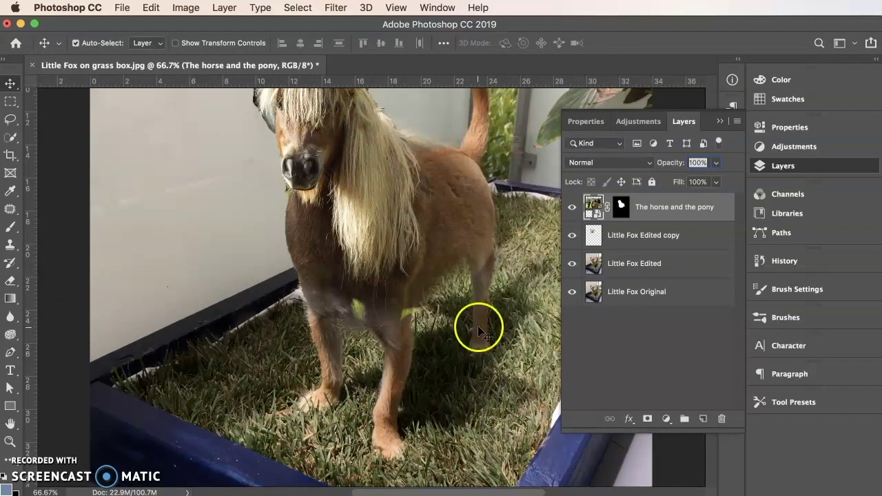
click(620, 206)
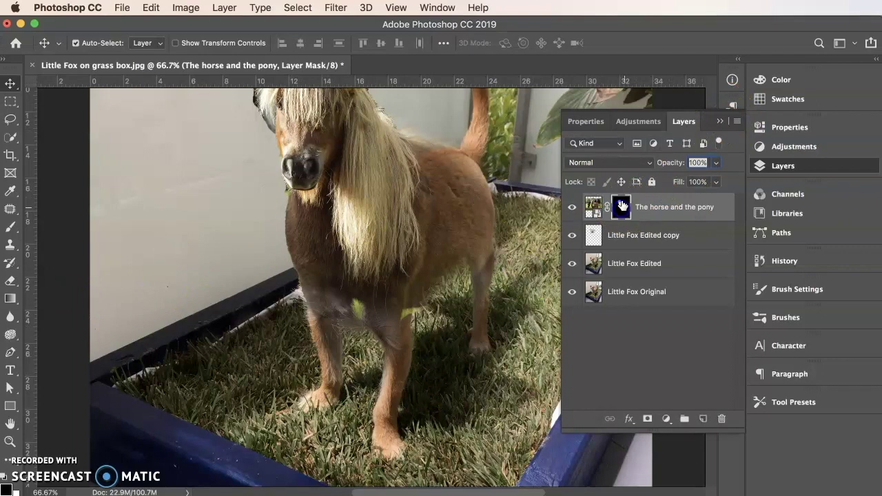
click(720, 123)
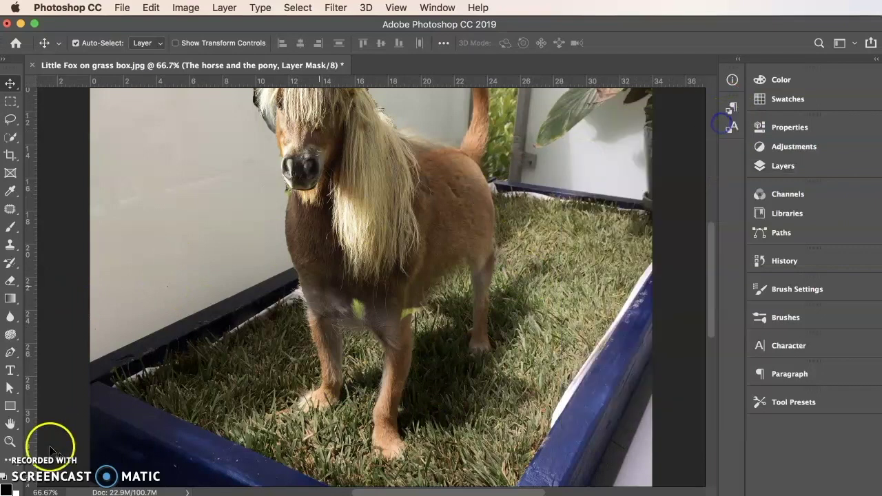
click(11, 227)
key(bracketleft)
key(bracketleft)
key(bracketleft)
key(bracketleft)
key(bracketleft)
mouse_move(353, 310)
mouse_down()
mouse_move(382, 395)
mouse_move(356, 337)
mouse_up()
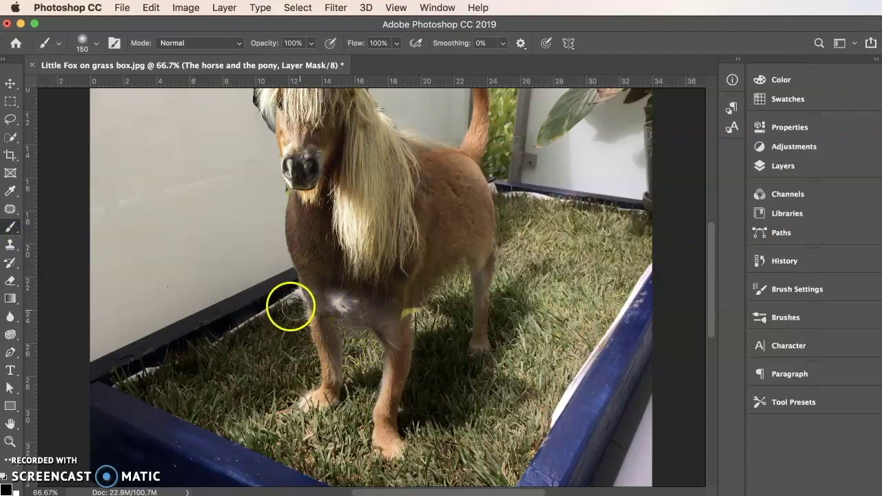
click(415, 313)
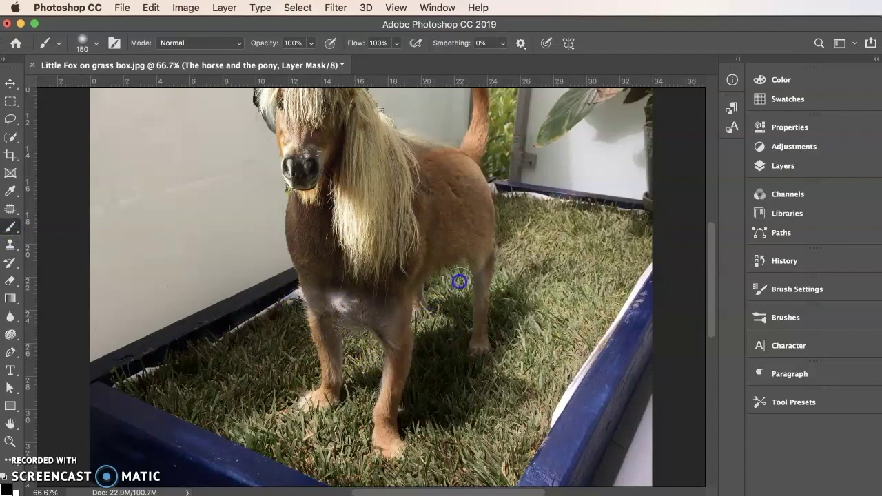
Step: Clean up the pony's mask along the mane and back with a size 70 brush
scroll(482, 179, down, 2)
drag(434, 103, 476, 202)
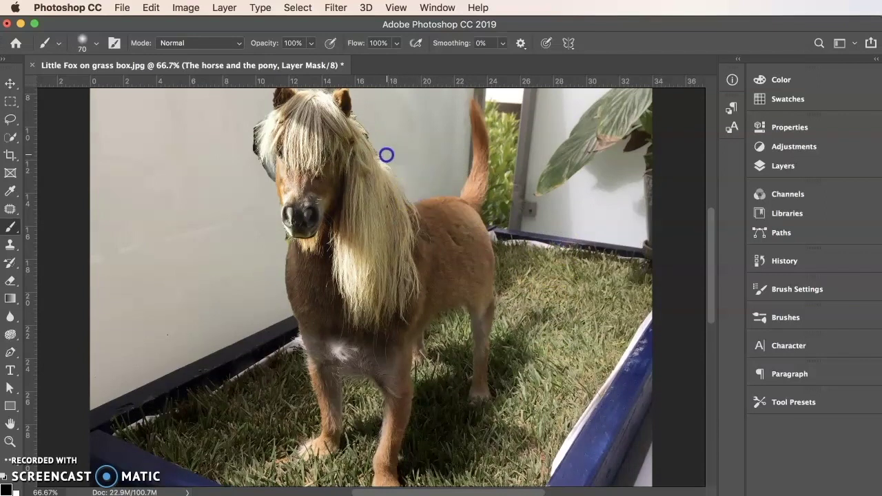
scroll(414, 183, up, 2)
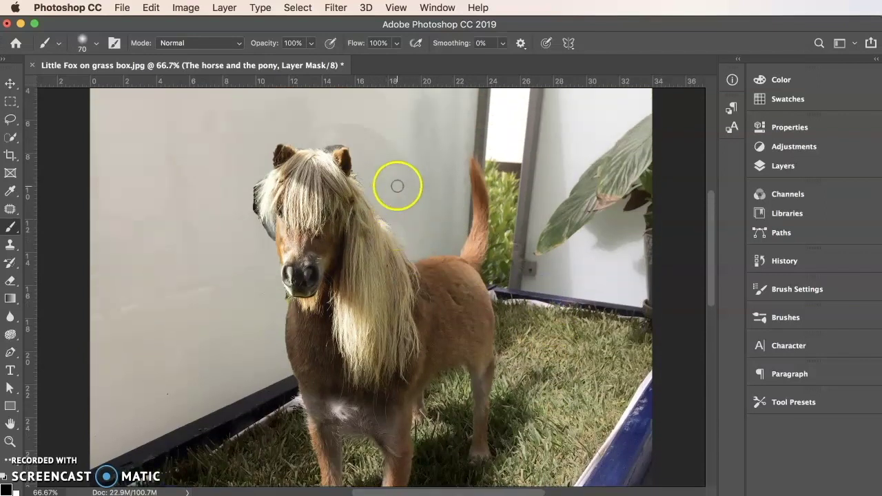
scroll(400, 227, up, 5)
scroll(365, 353, up, 1)
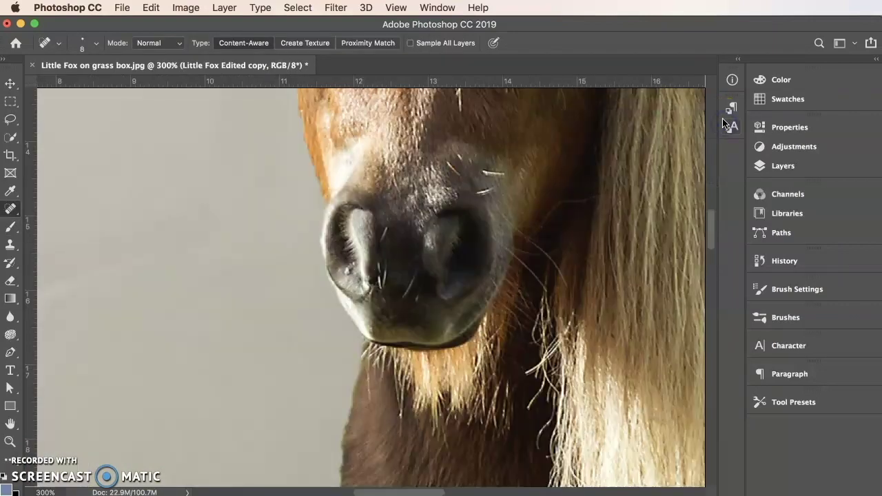
Step: Target the pony's layer mask again and set the Brush tool to Soft Round, size 40, 0% hardness and 64% flow
click(778, 166)
click(623, 205)
click(719, 122)
click(350, 401)
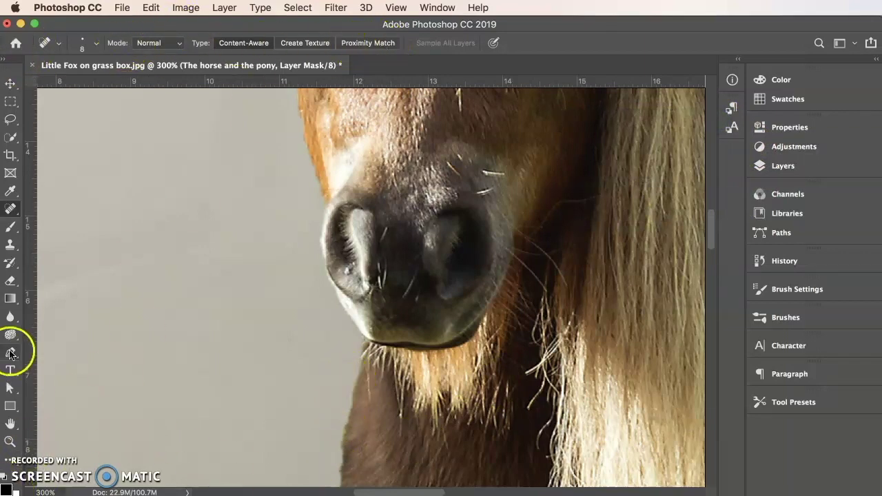
click(11, 225)
click(397, 42)
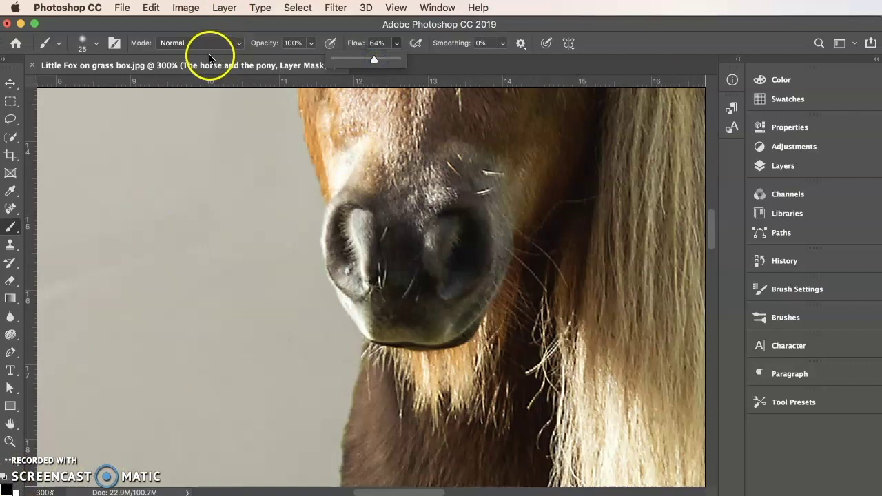
click(87, 44)
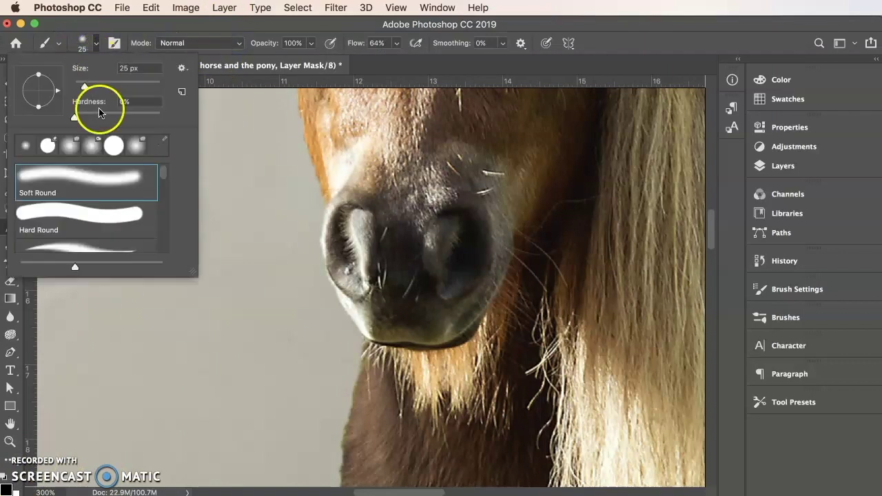
click(67, 118)
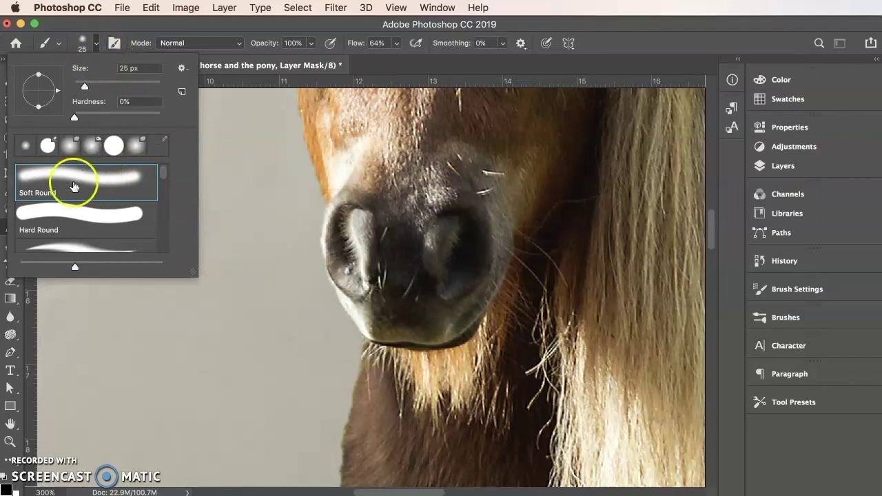
drag(75, 118, 171, 122)
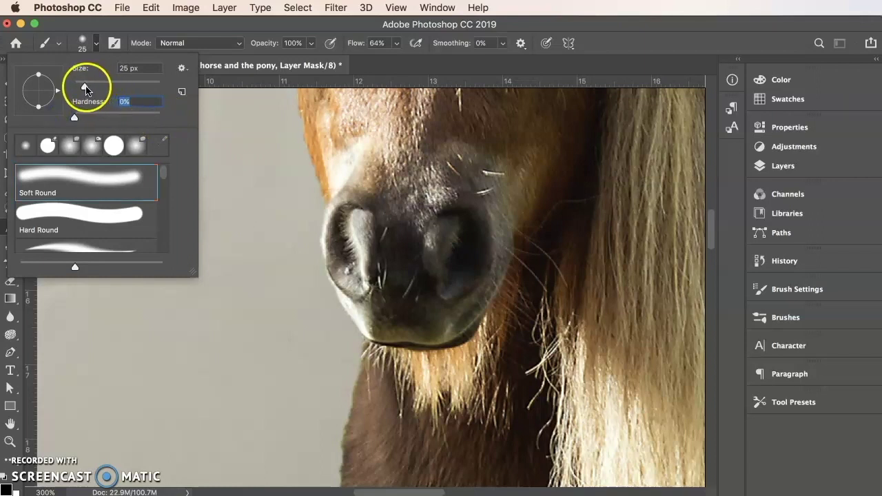
click(95, 43)
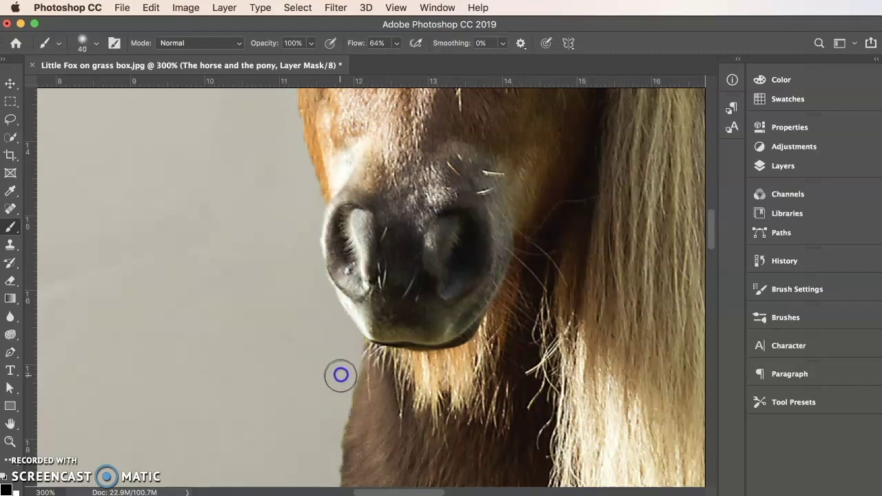
Step: Paint along the outer edge of the pony's neck and chest on the mask to clean its outline against the wall
drag(335, 393, 334, 399)
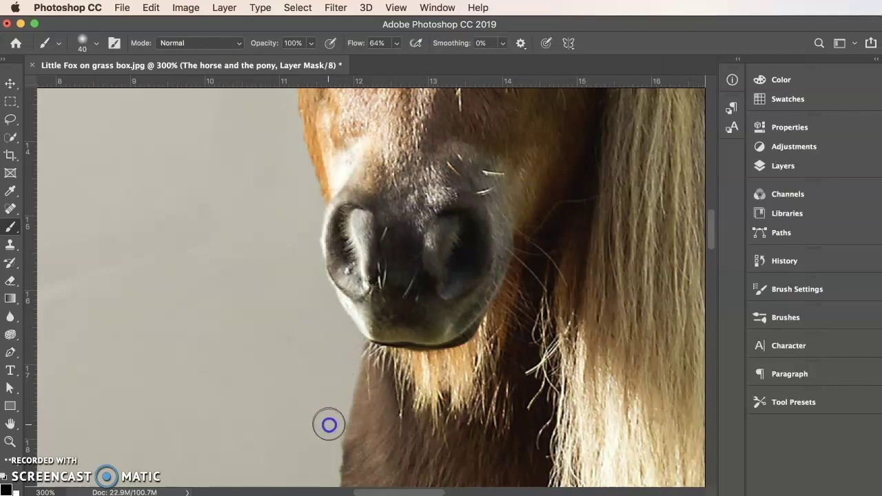
scroll(308, 390, down, 5)
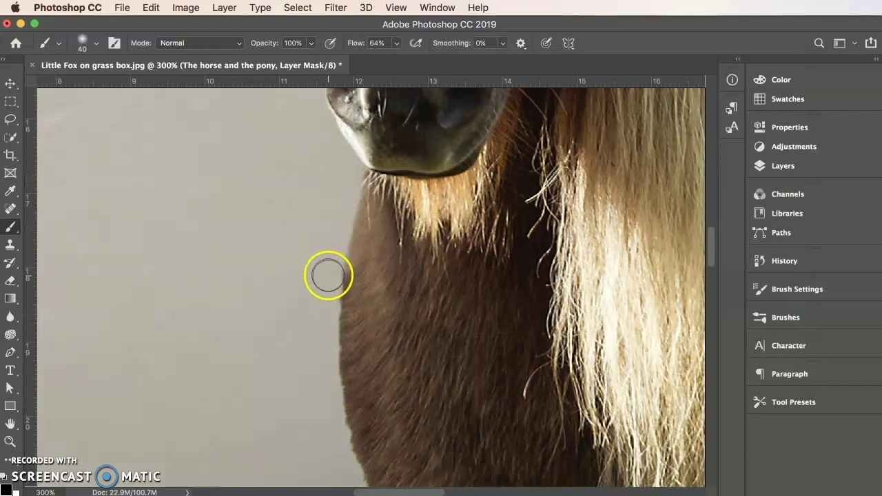
drag(324, 294, 323, 316)
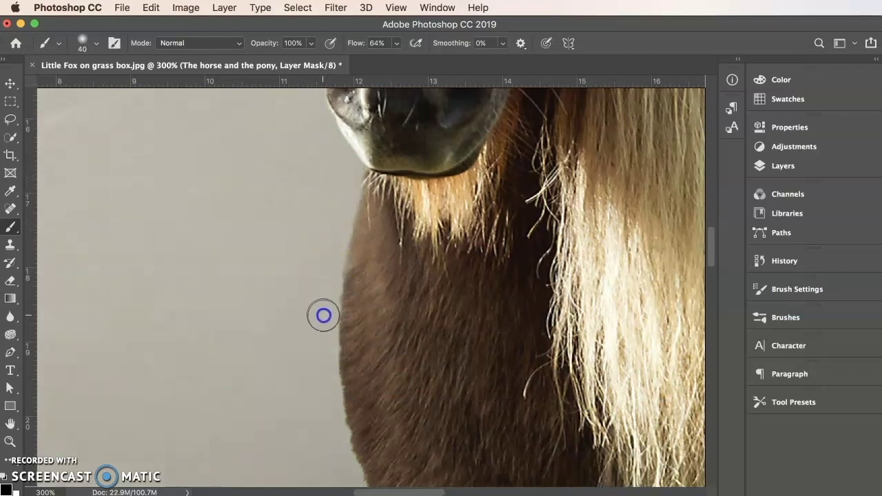
scroll(317, 386, down, 3)
click(346, 366)
drag(349, 390, 329, 418)
click(366, 437)
drag(331, 351, 325, 324)
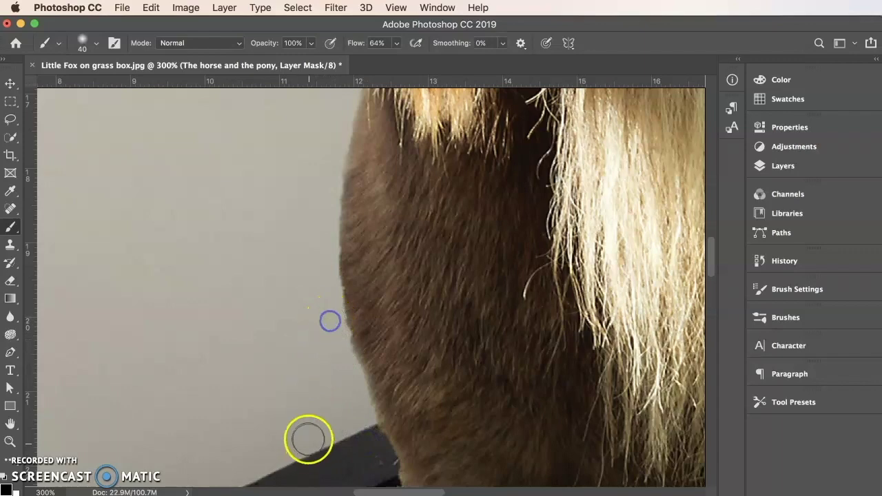
Step: Mask away the pony's chest with a size 200 brush to reveal the dog's chest, and restore the muzzle by painting white
scroll(309, 437, down, 10)
scroll(553, 360, right, 10)
scroll(554, 361, down, 8)
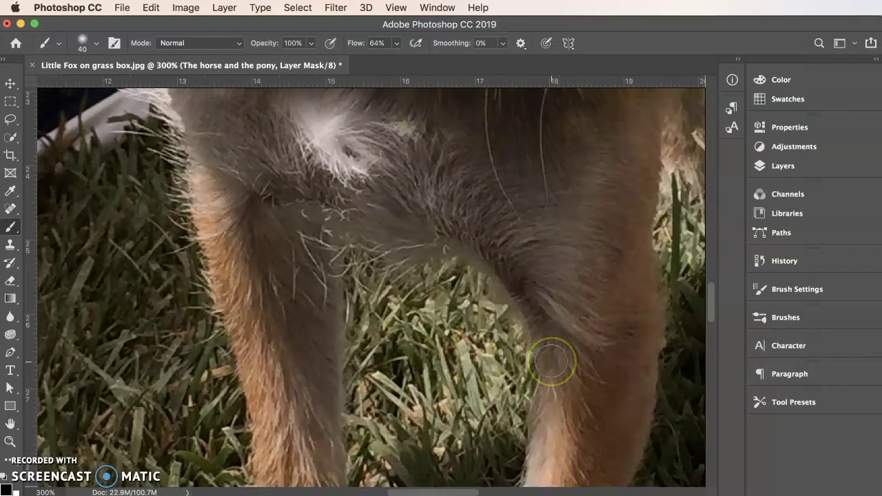
scroll(553, 352, right, 5)
scroll(553, 351, up, 6)
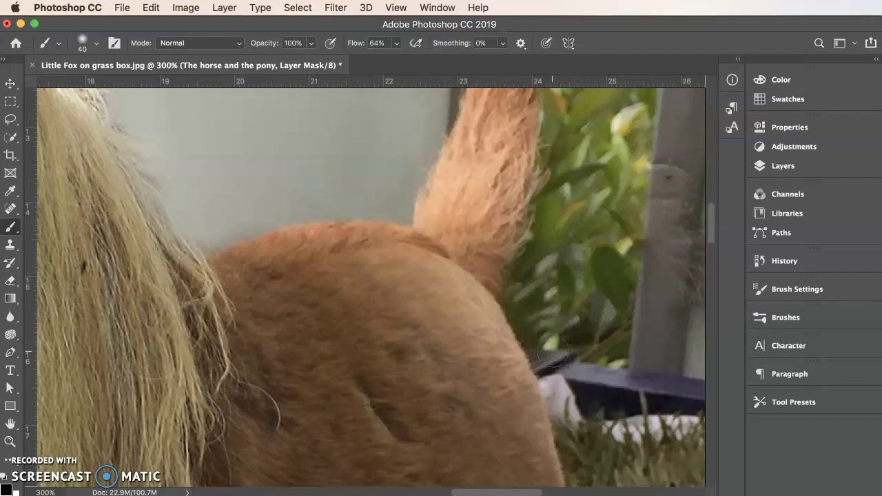
key(super+0)
click(319, 321)
key(bracketright)
drag(346, 292, 372, 291)
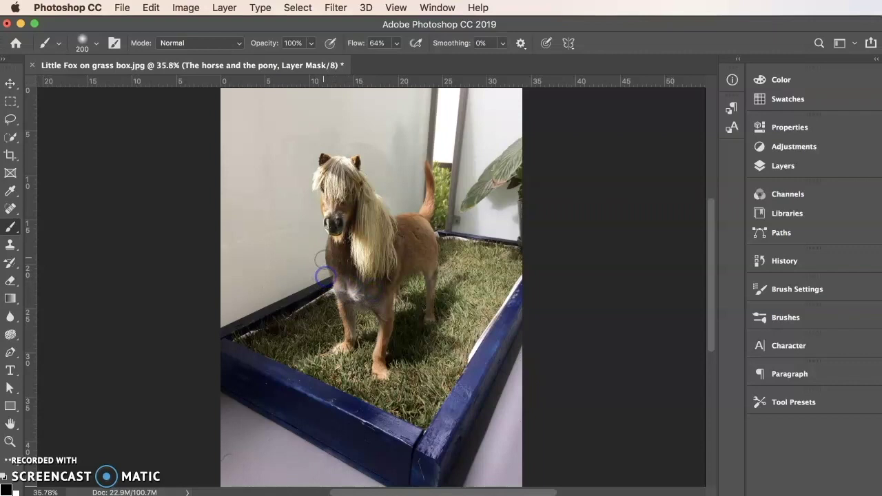
click(344, 284)
click(332, 247)
drag(338, 262, 357, 293)
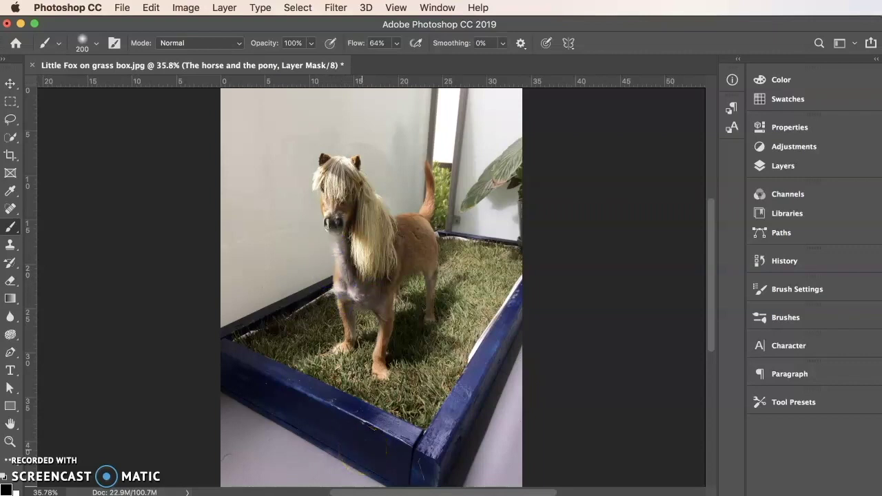
click(335, 228)
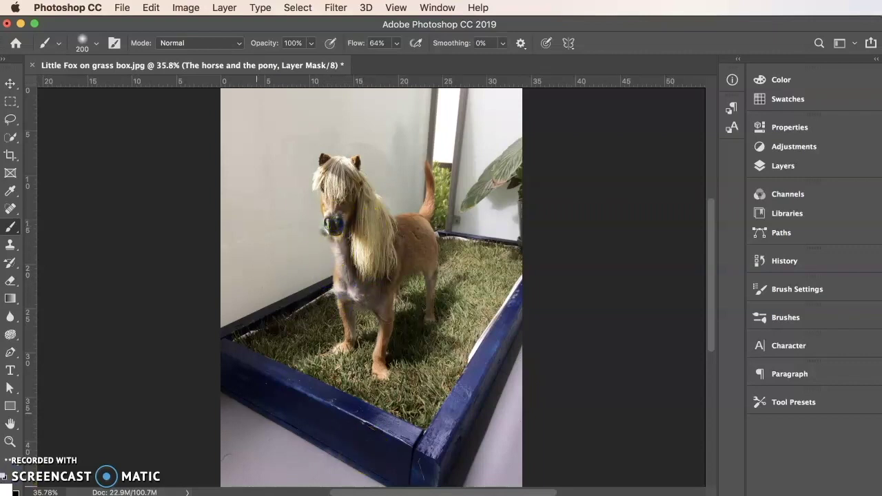
Step: Move the pony layer down so its head and mane sit lower on the dog's body
key(v)
mouse_move(348, 205)
mouse_down()
mouse_move(338, 197)
mouse_move(344, 221)
mouse_up()
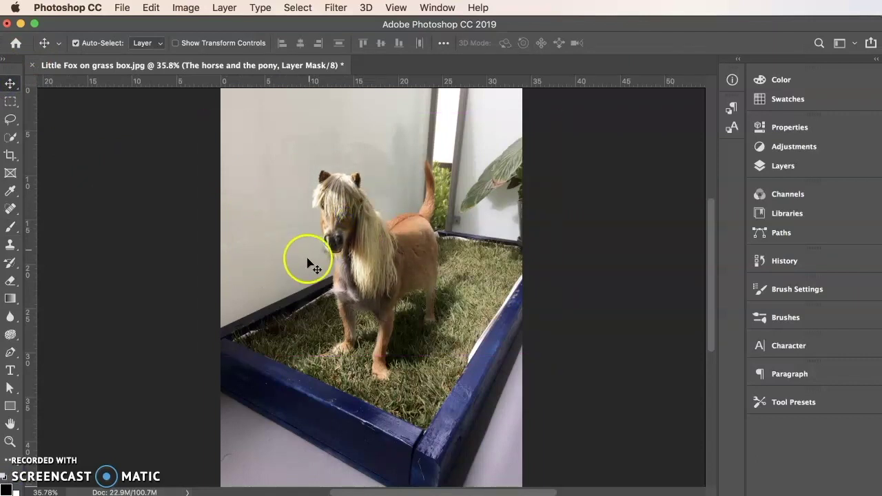
click(765, 167)
Step: Refine the mask around the pony's muzzle and chin with a size 30 brush at 21% flow
key(super+equal)
key(super+equal)
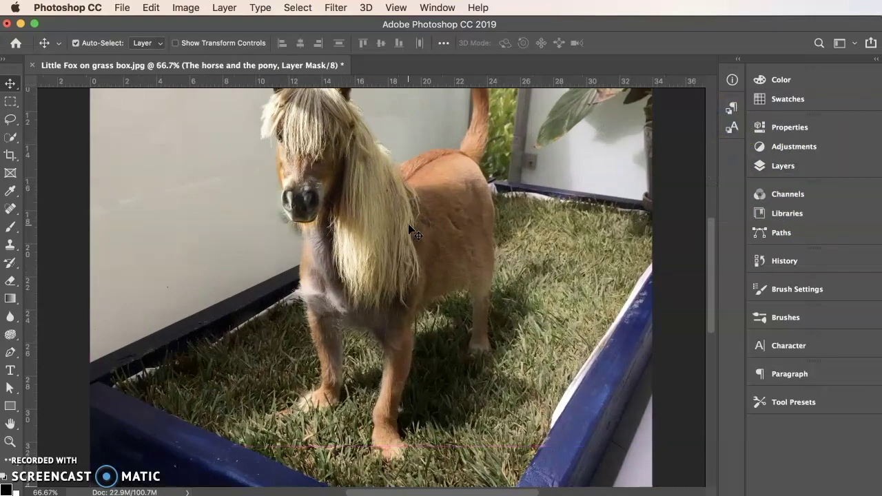
scroll(282, 213, up, 2)
key(b)
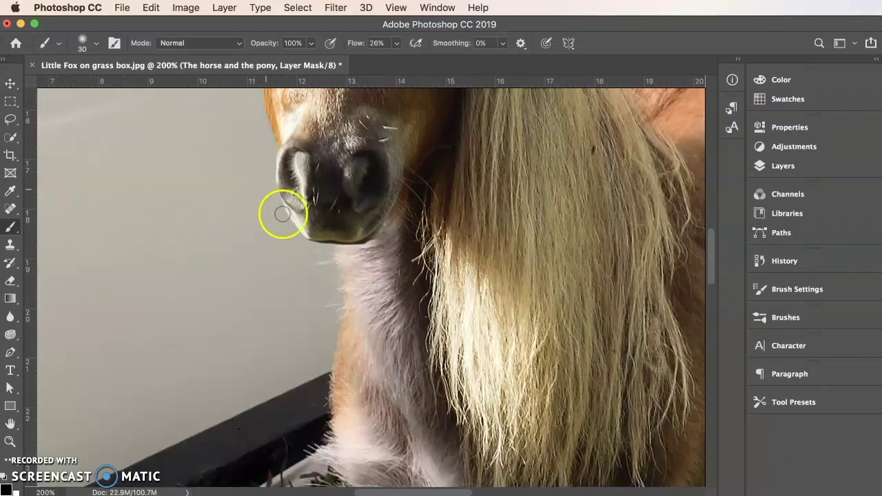
click(397, 42)
mouse_move(395, 60)
mouse_down()
mouse_move(444, 60)
mouse_move(391, 60)
mouse_up()
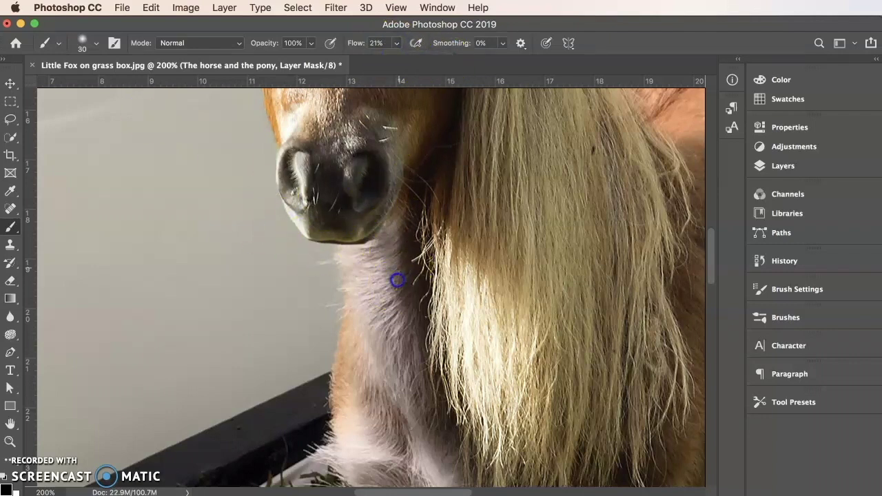
scroll(450, 355, down, 5)
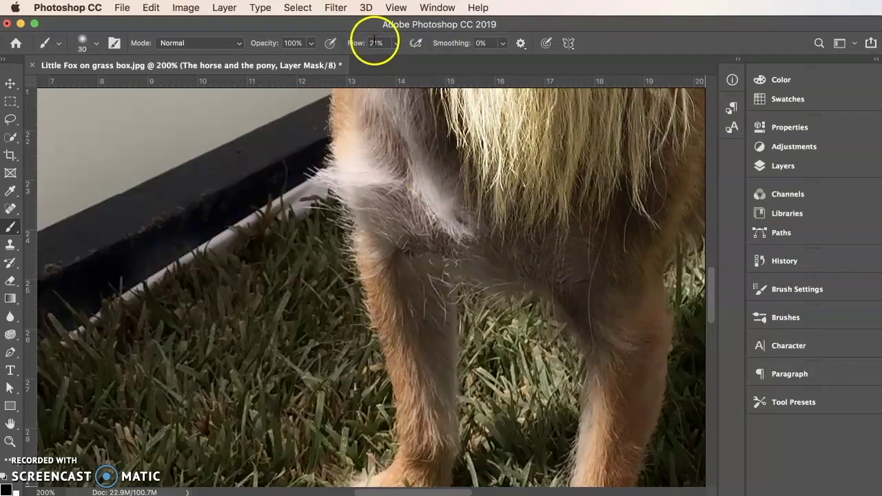
Step: Try masking the lower mane where it overlaps the dog's chest, and revert the last brush strokes through the history
drag(434, 175, 449, 147)
scroll(452, 199, up, 5)
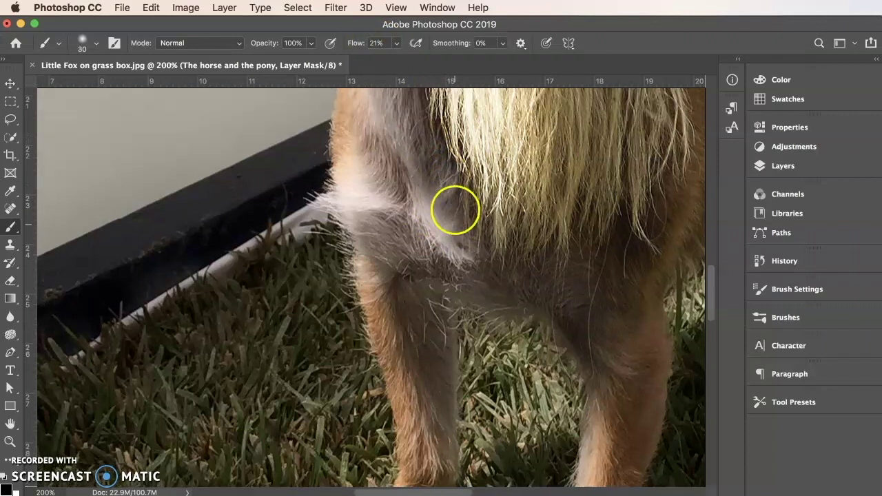
mouse_move(495, 215)
mouse_down()
mouse_move(502, 166)
mouse_move(556, 199)
mouse_move(509, 238)
mouse_move(447, 247)
mouse_move(455, 270)
mouse_up()
click(759, 260)
click(640, 417)
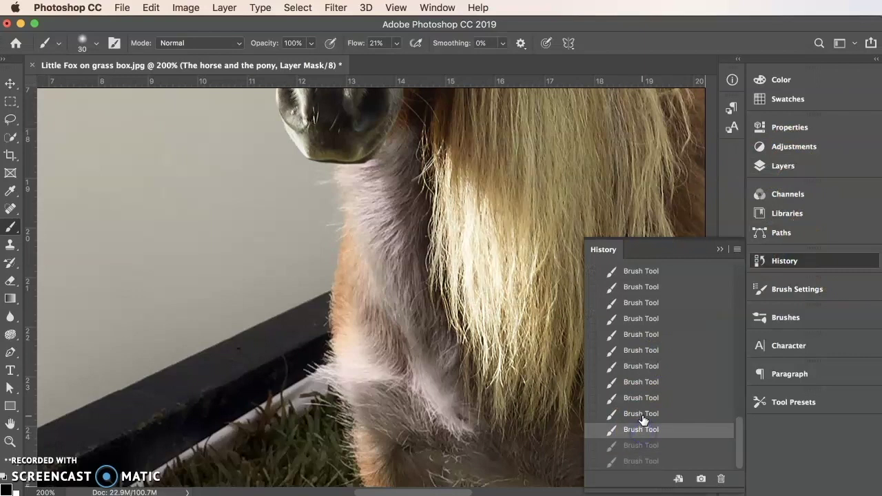
Step: Mask out the pony's belly and rear edge with a size 90 brush at 100% flow to reveal the dog's hind leg and the grass
click(406, 344)
key(super+minus)
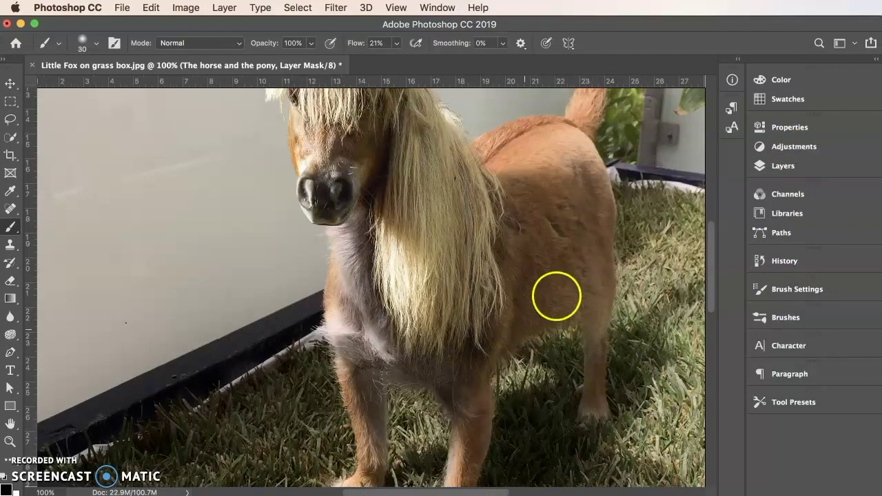
key(bracketright)
key(bracketright)
key(bracketright)
key(bracketright)
key(bracketright)
key(bracketright)
mouse_move(396, 43)
mouse_down()
mouse_move(555, 334)
mouse_move(508, 360)
mouse_move(549, 300)
mouse_move(557, 264)
mouse_move(570, 311)
mouse_move(624, 263)
mouse_up()
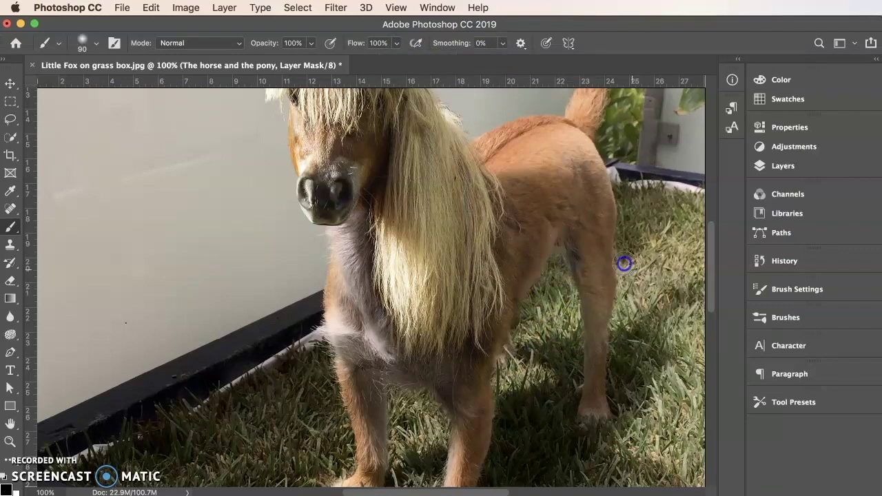
Step: Continue painting the mask over the hindquarters with the size 90 brush at 100% flow
scroll(596, 276, up, 3)
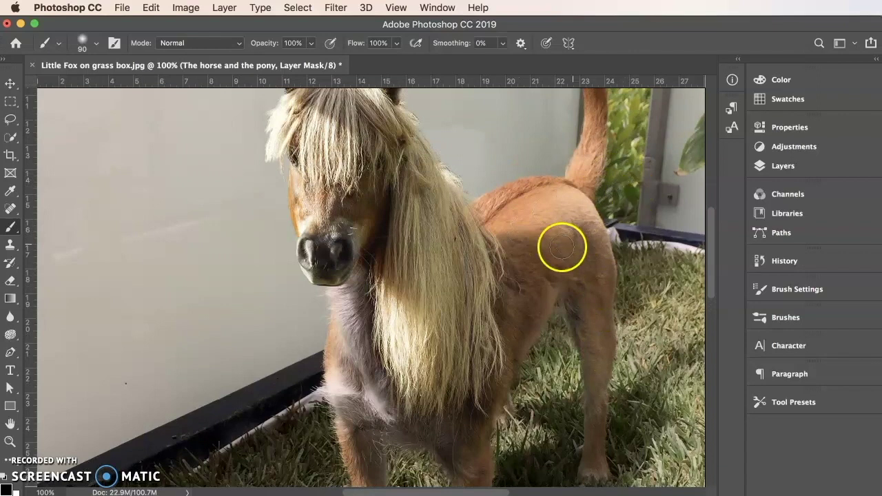
click(770, 166)
click(771, 165)
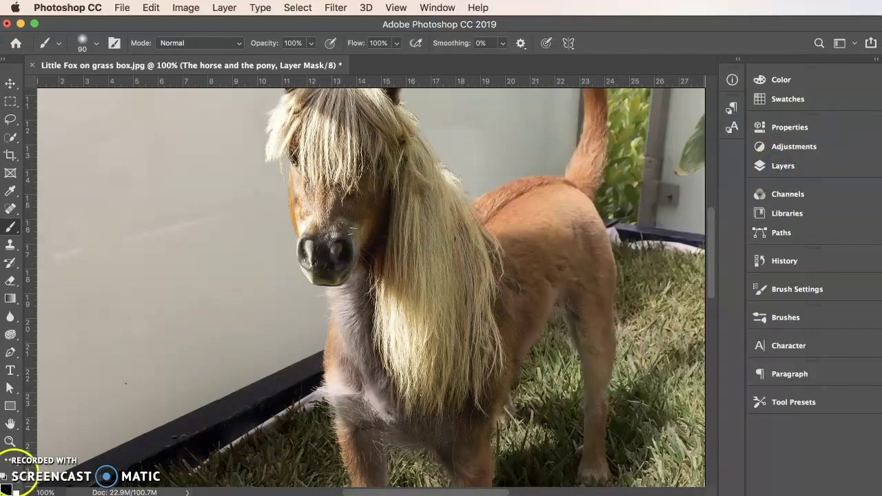
mouse_move(592, 273)
mouse_down()
mouse_move(488, 222)
mouse_move(495, 213)
mouse_move(579, 219)
mouse_move(613, 287)
mouse_up()
Step: Blend the pony's flank into the dog's back on the mask with black and white strokes, using a size 250 brush at 27% flow
key(shift+2)
key(shift+7)
key(super+0)
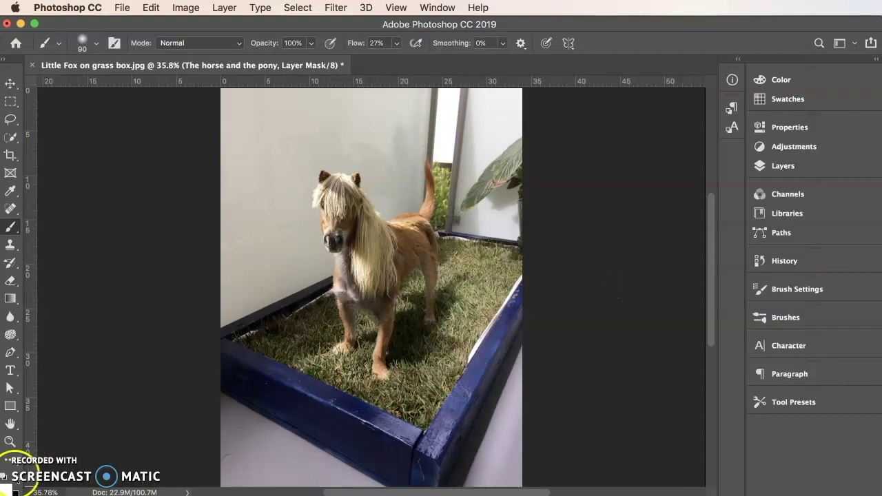
mouse_move(410, 238)
mouse_down()
mouse_move(404, 226)
mouse_move(428, 227)
mouse_move(430, 237)
mouse_move(398, 217)
mouse_up()
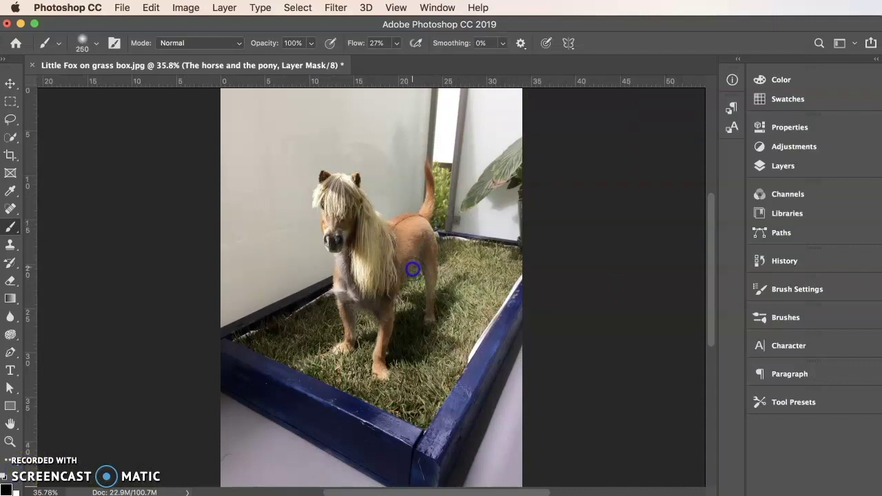
click(381, 326)
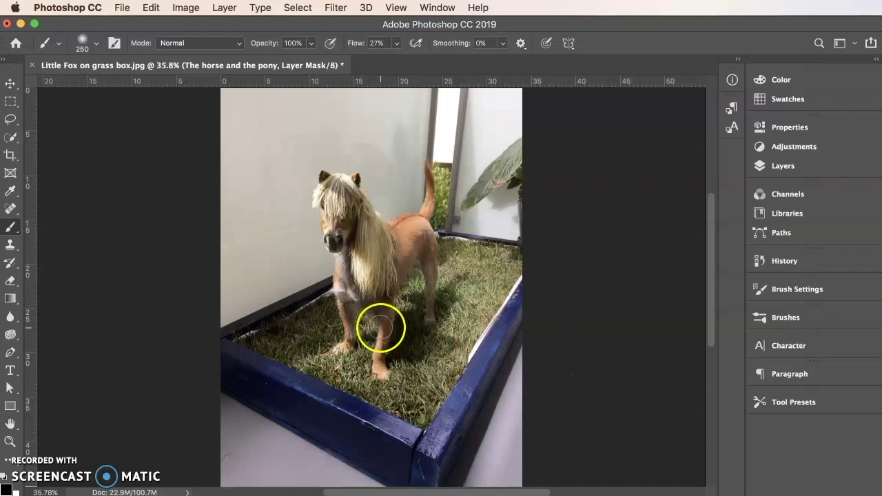
click(404, 249)
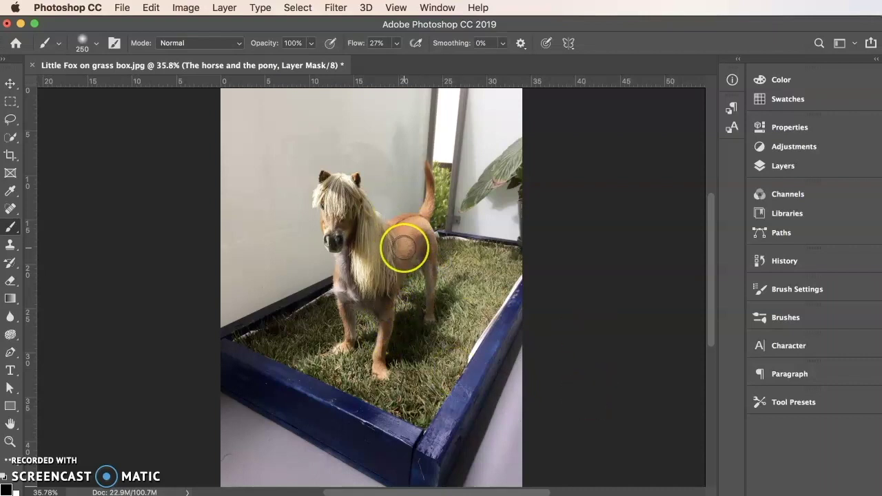
click(19, 481)
click(404, 238)
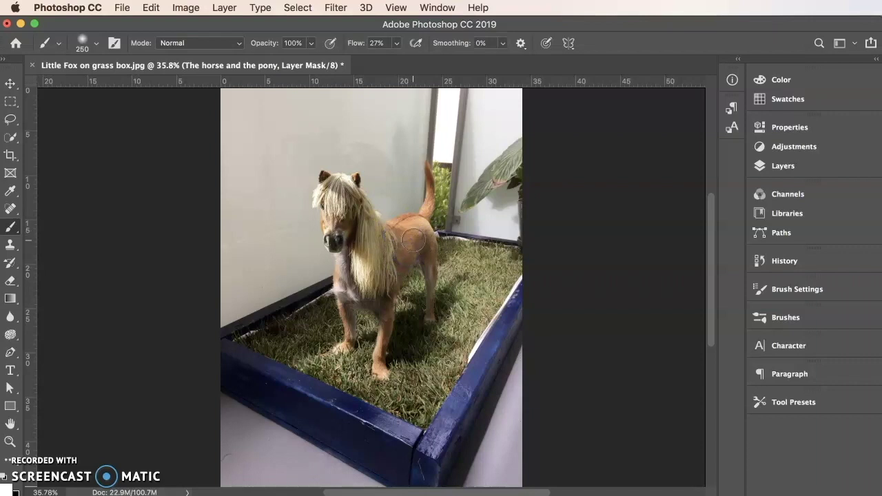
click(402, 262)
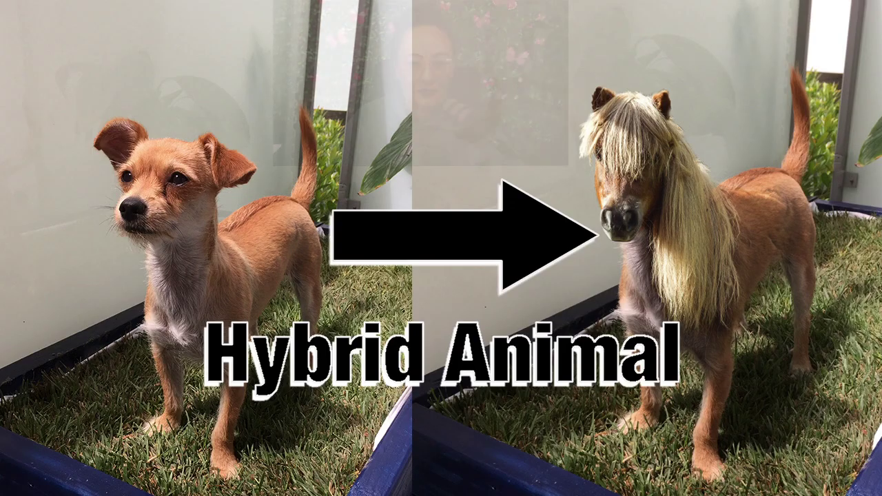